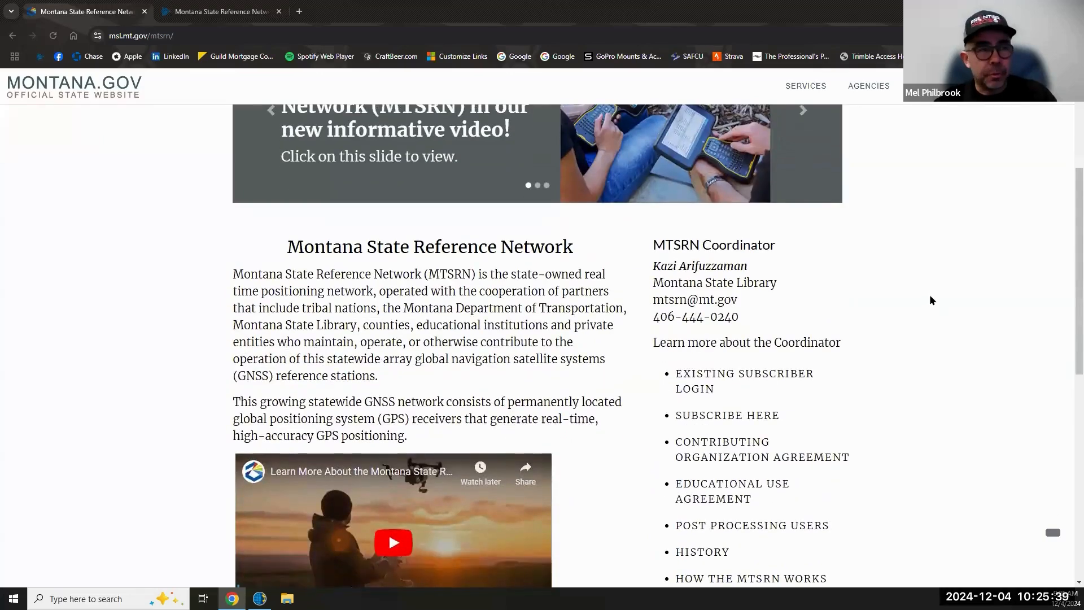
{"action": "scroll", "coordinate": [932, 298], "scroll_direction": "down", "scroll_amount": 6}
- Open the LIVE SENSOR STATUS MAP link in a new Chrome tab and view it
{"action": "scroll", "coordinate": [923, 346], "scroll_direction": "up", "scroll_amount": 4}
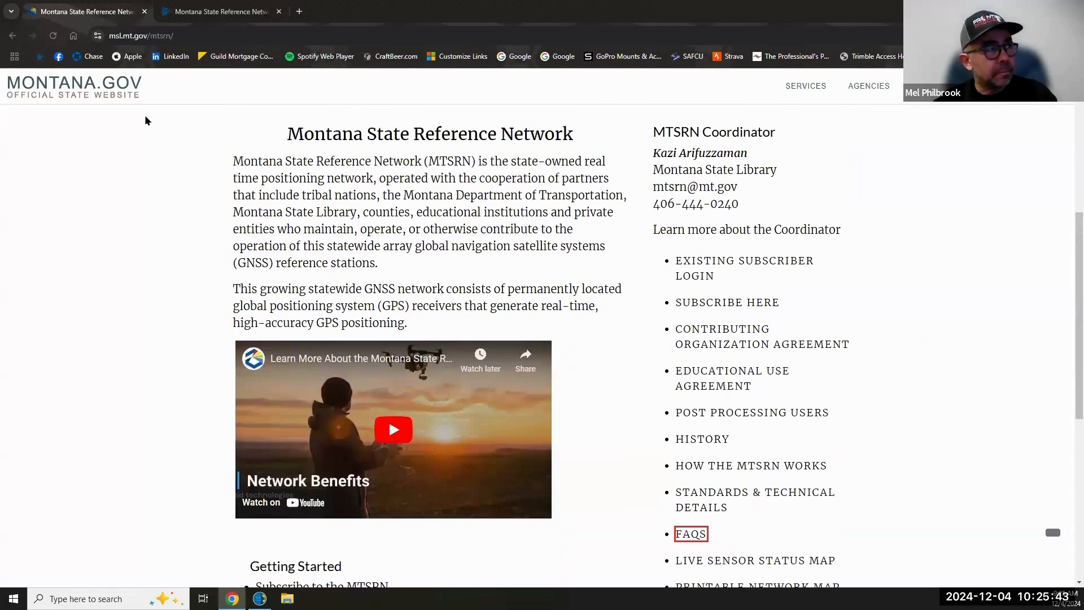
{"action": "scroll", "coordinate": [949, 355], "scroll_direction": "down", "scroll_amount": 3}
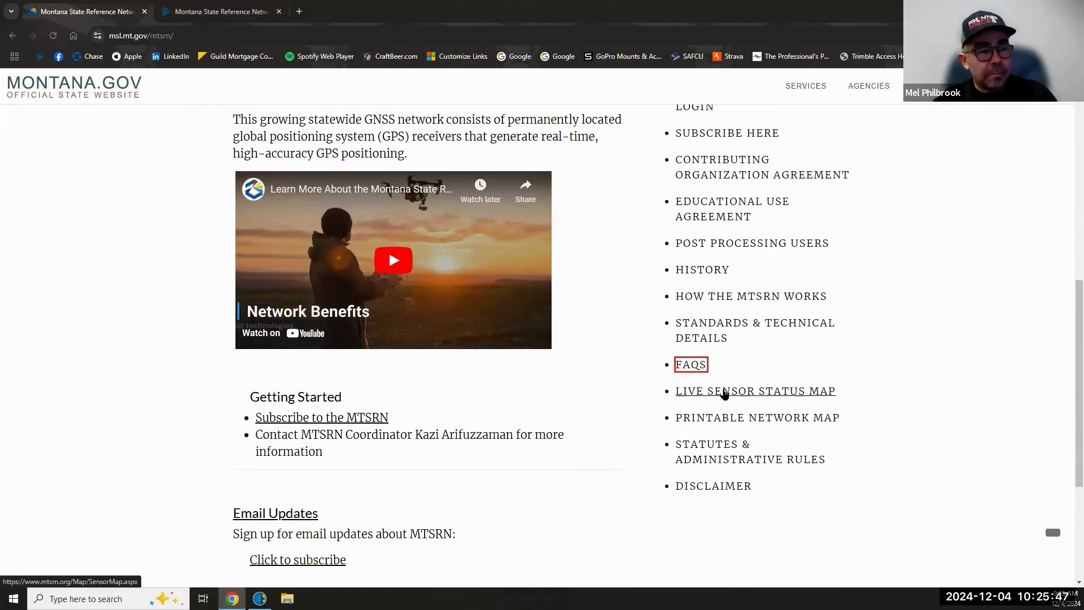
{"action": "right_click", "coordinate": [724, 391]}
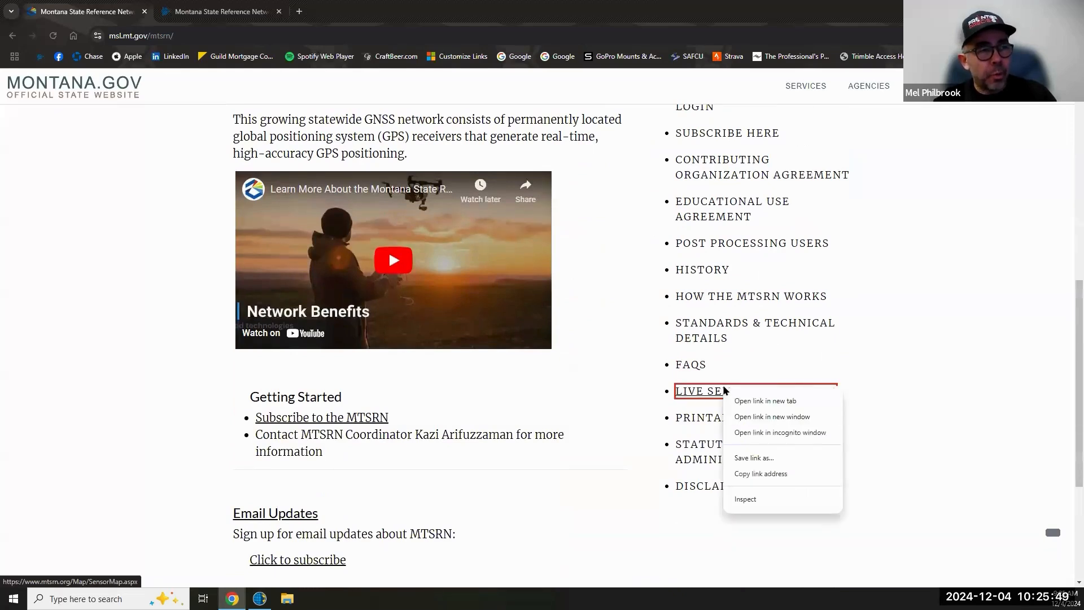
{"action": "left_click", "coordinate": [758, 401]}
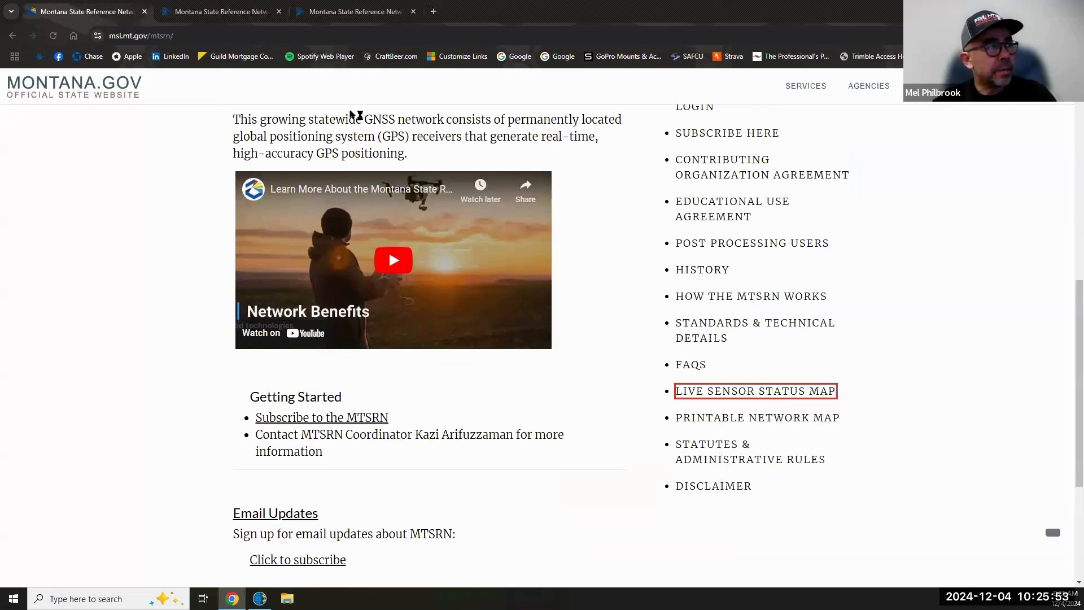
{"action": "left_click", "coordinate": [222, 17]}
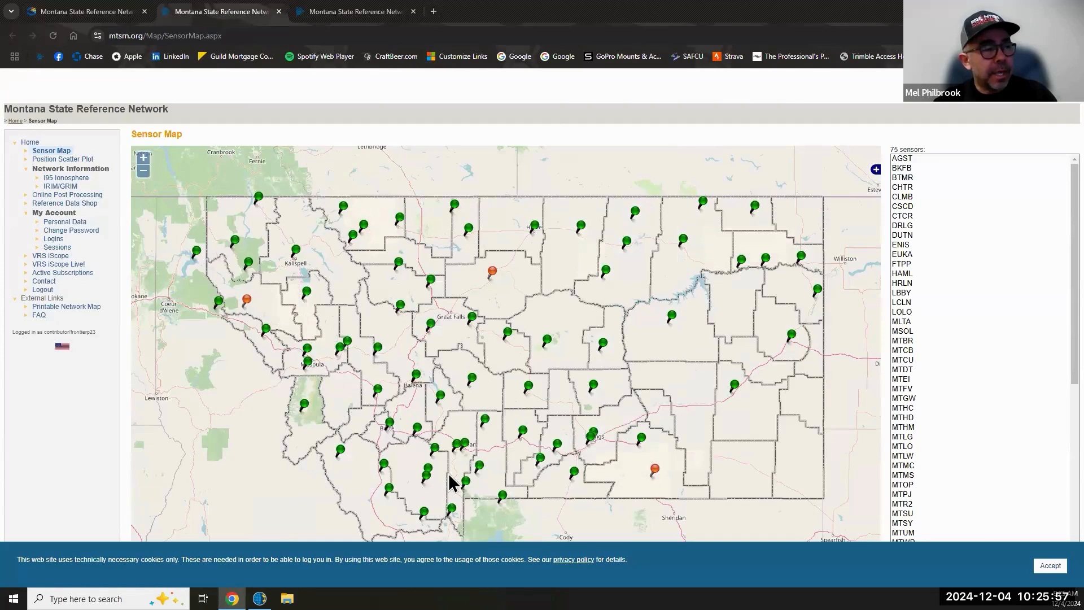
- Zoom the sensor map onto Bozeman's MTSU pin, then go back to the MTSRN overview tab
{"action": "scroll", "coordinate": [507, 423], "scroll_direction": "up", "scroll_amount": 2}
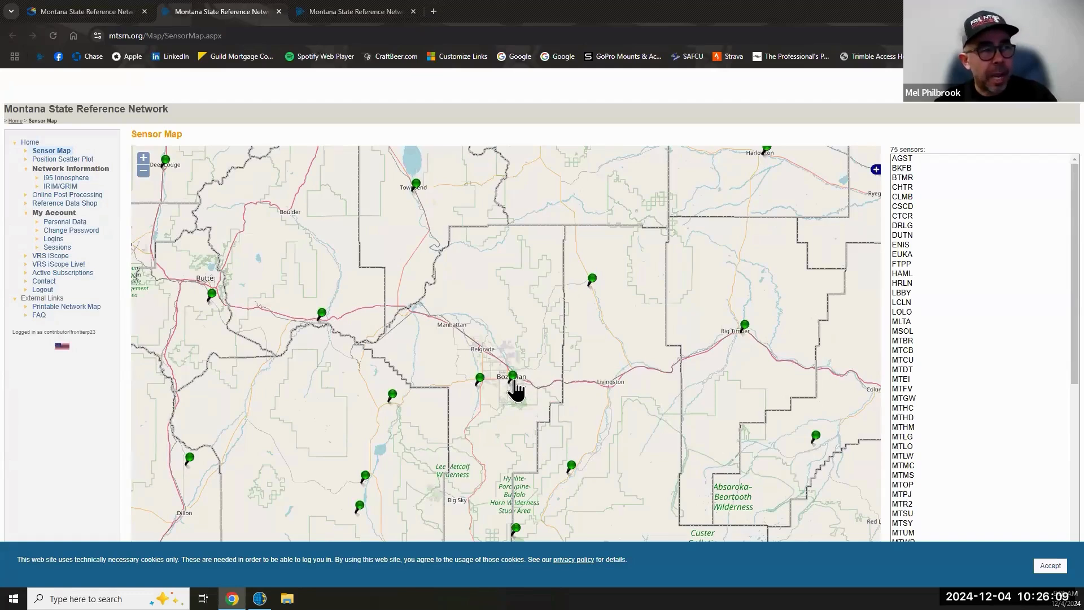
{"action": "mouse_move", "coordinate": [515, 387]}
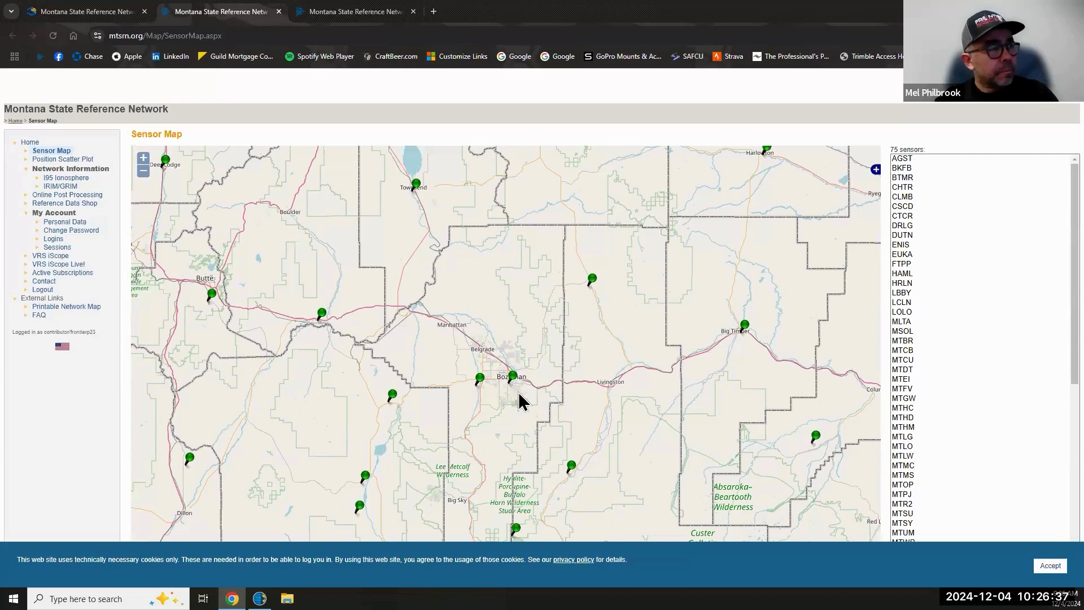
{"action": "left_click", "coordinate": [86, 16]}
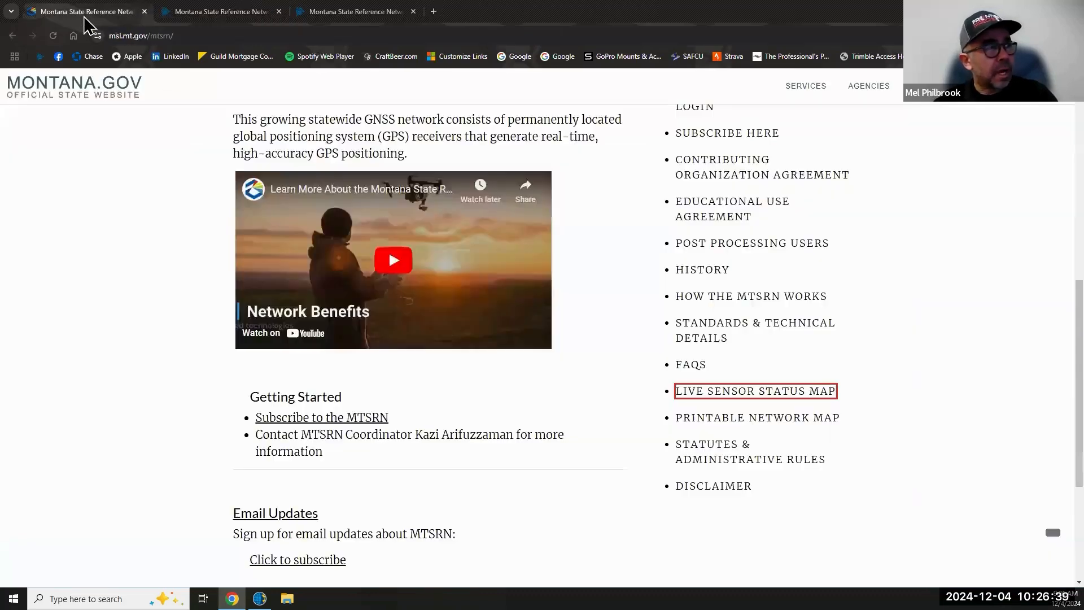
- Open the Printable Network Map link as MTSRN_MAP.pdf in a new tab and view it
{"action": "scroll", "coordinate": [133, 204], "scroll_direction": "up", "scroll_amount": 6}
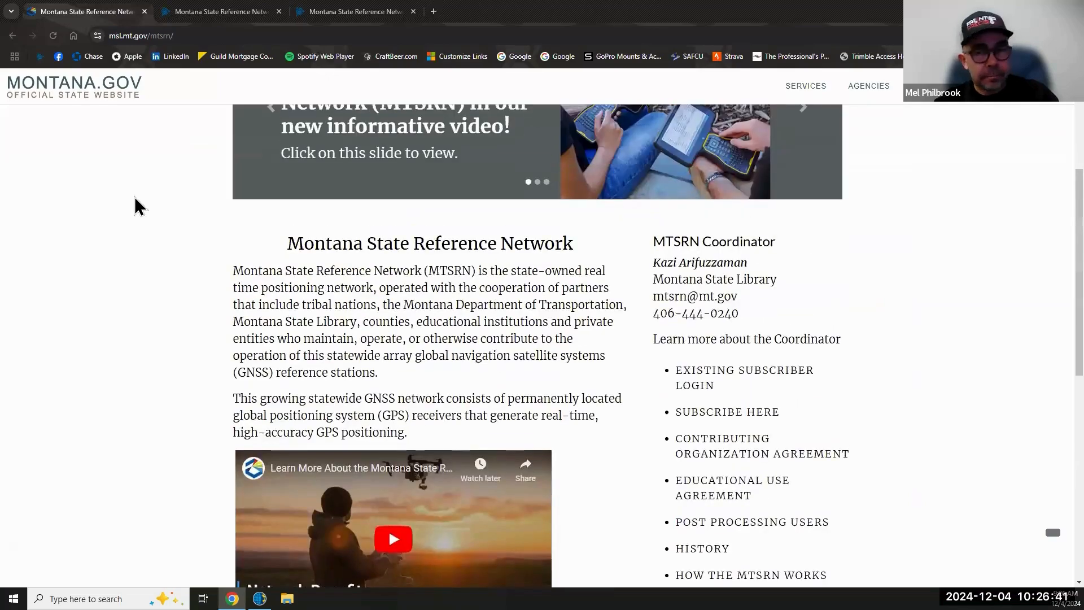
{"action": "scroll", "coordinate": [138, 207], "scroll_direction": "up", "scroll_amount": 3}
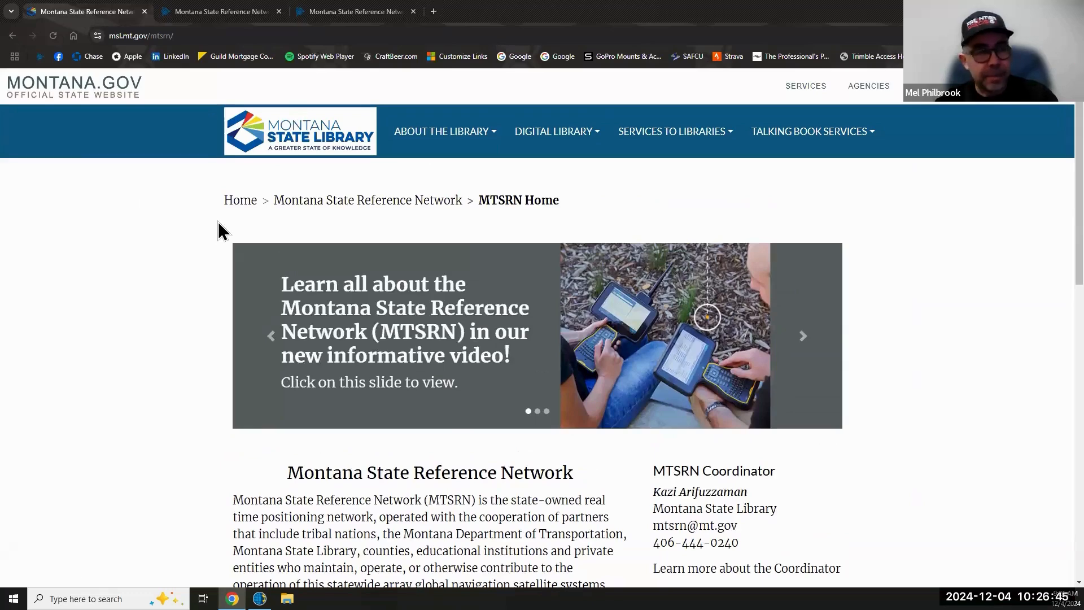
{"action": "scroll", "coordinate": [217, 230], "scroll_direction": "down", "scroll_amount": 6}
{"action": "scroll", "coordinate": [219, 223], "scroll_direction": "down", "scroll_amount": 2}
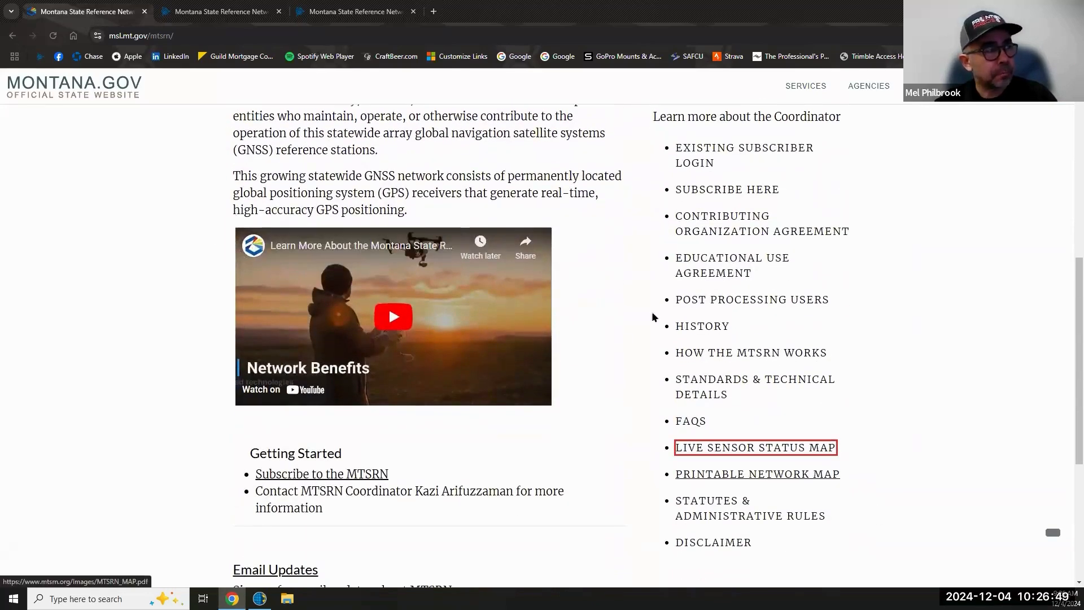
{"action": "left_click", "coordinate": [247, 14]}
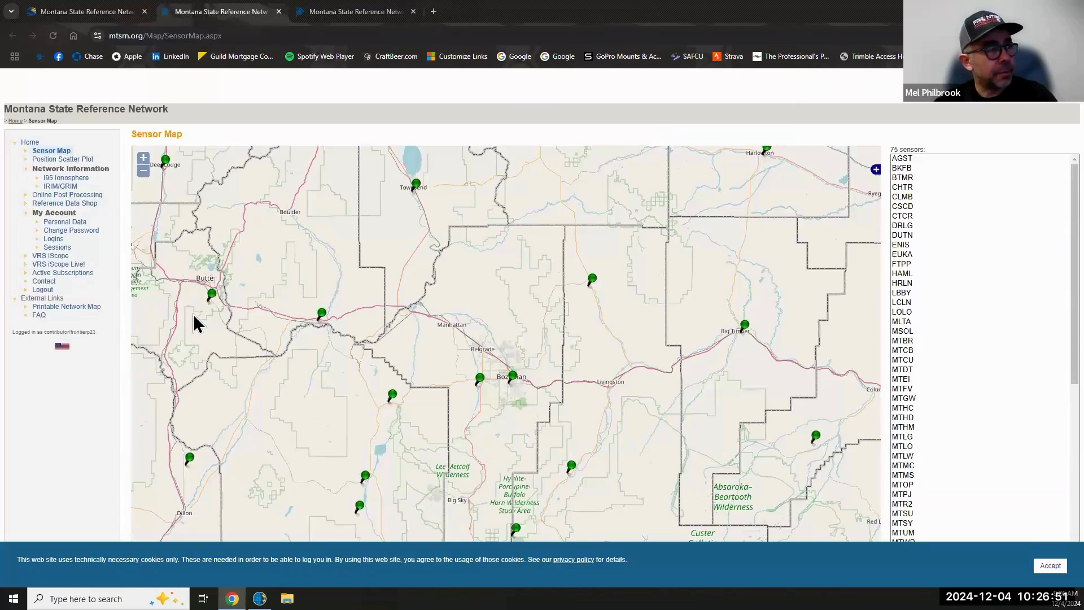
{"action": "right_click", "coordinate": [77, 306]}
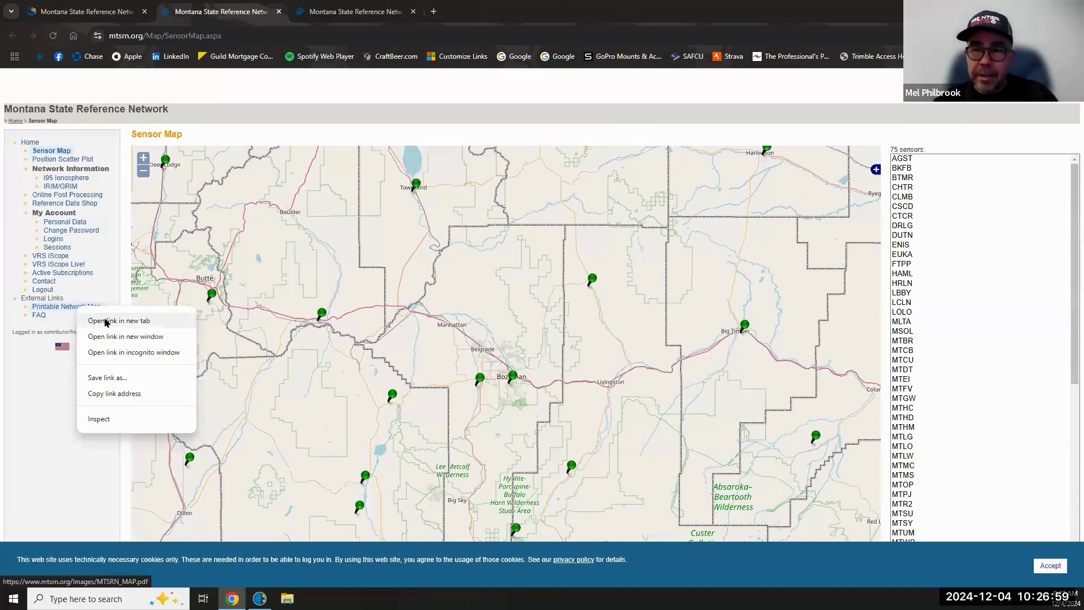
{"action": "left_click", "coordinate": [105, 321]}
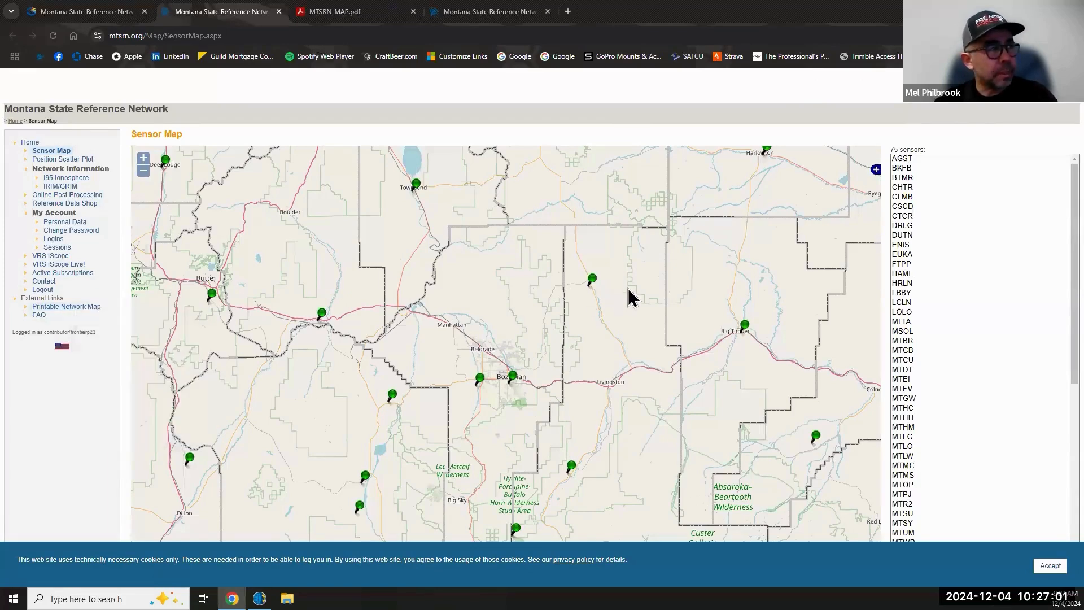
{"action": "left_click", "coordinate": [369, 17]}
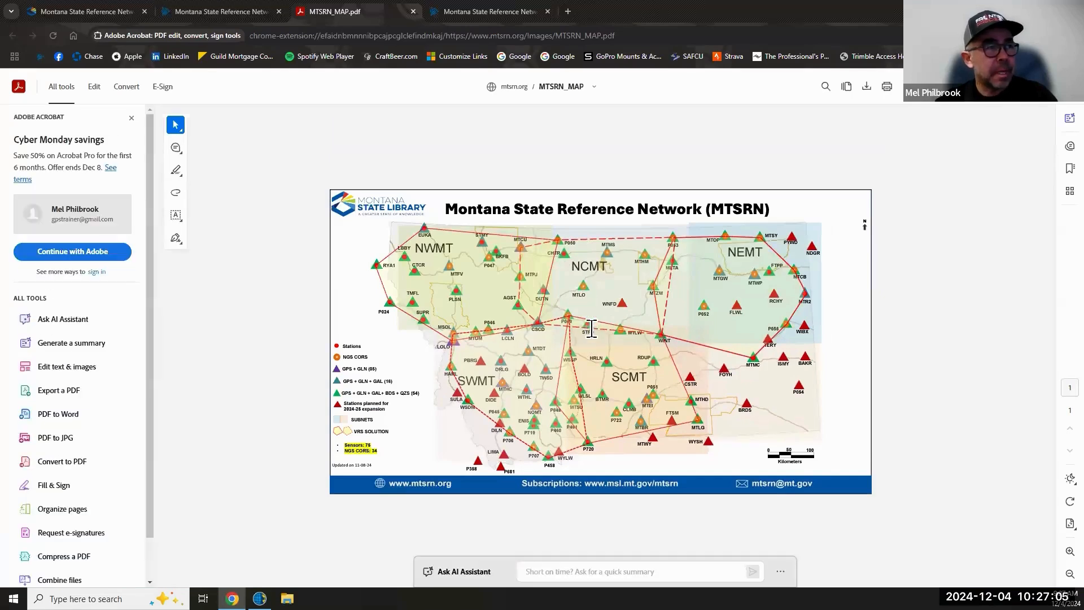
- Zoom MTSRN_MAP.pdf in three levels and scroll down to read station names and subnets
{"action": "left_click", "coordinate": [1070, 553]}
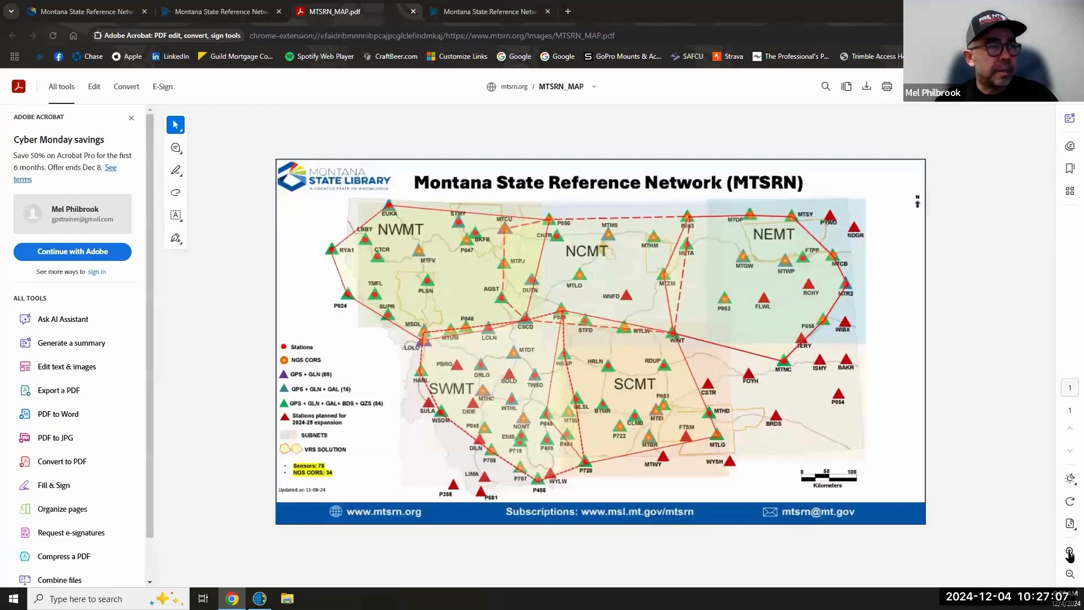
{"action": "left_click", "coordinate": [1069, 553]}
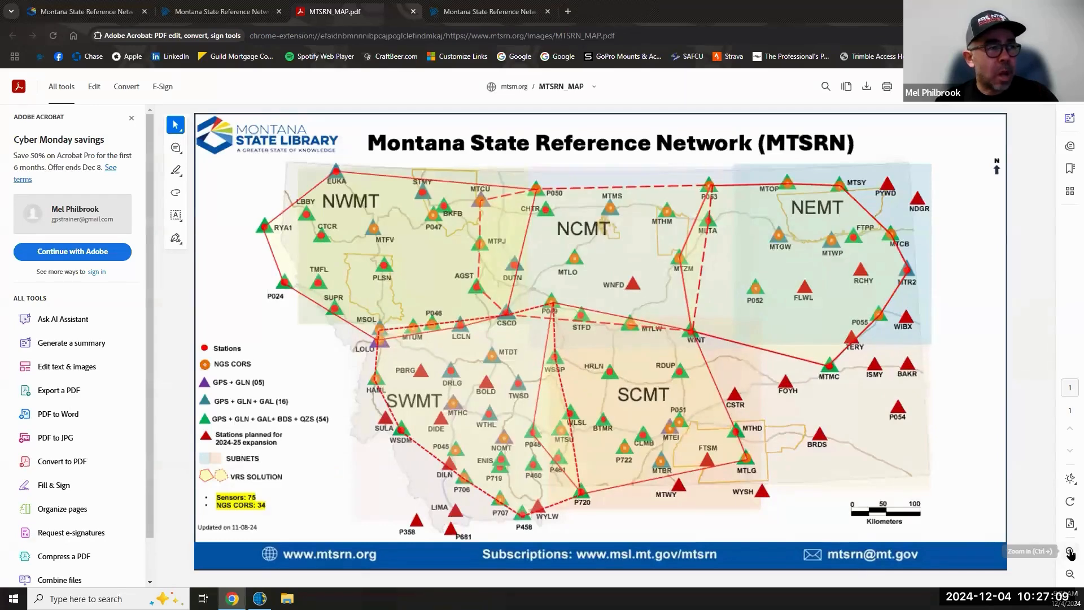
{"action": "left_click", "coordinate": [1070, 554]}
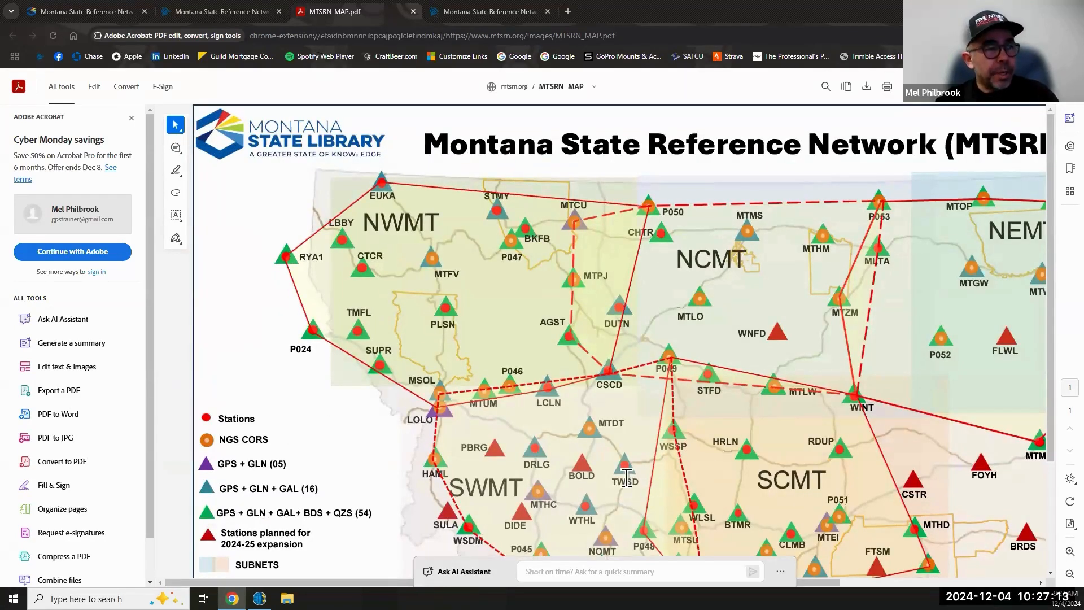
{"action": "scroll", "coordinate": [641, 478], "scroll_direction": "down", "scroll_amount": 2}
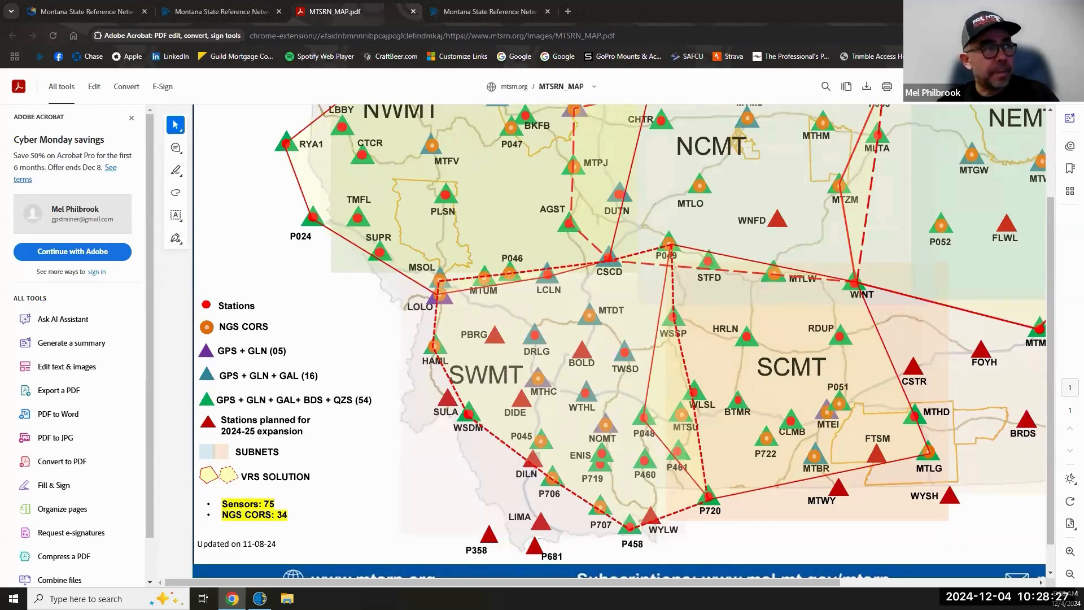
- Show the desktop with Win+D and bring the Trimble Access map window forward
{"action": "key", "text": "super+d"}
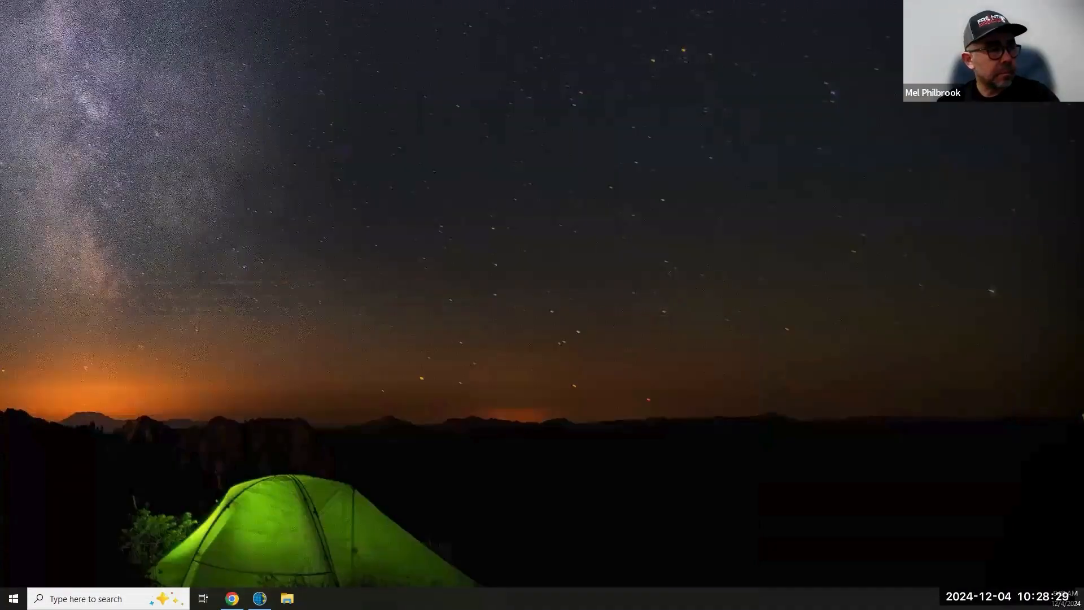
{"action": "left_click", "coordinate": [259, 598]}
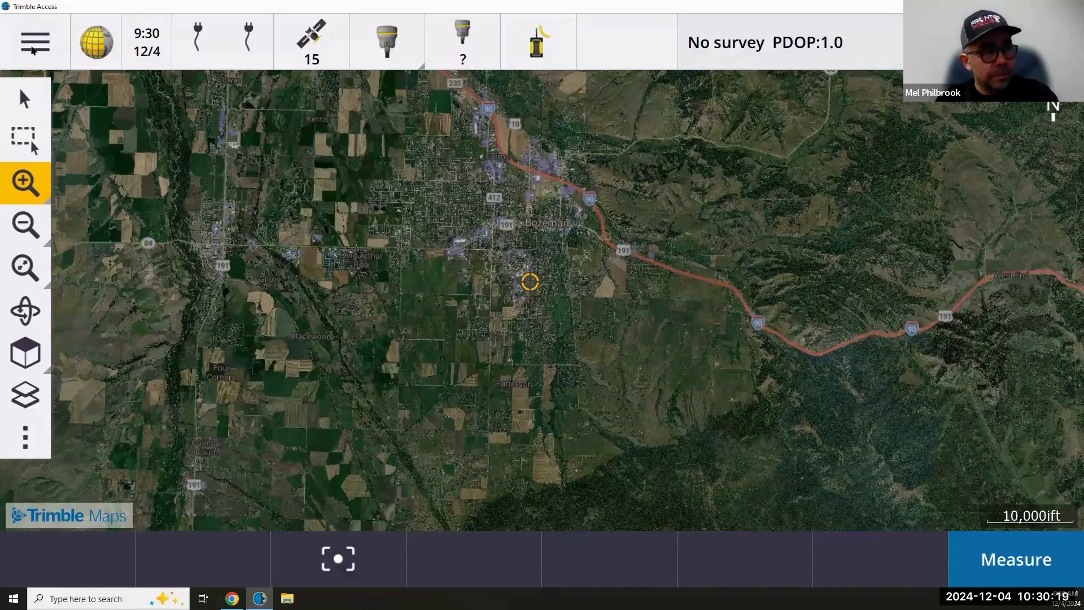
- Go to Settings > Connections from the Trimble Access main menu
{"action": "left_click", "coordinate": [32, 51]}
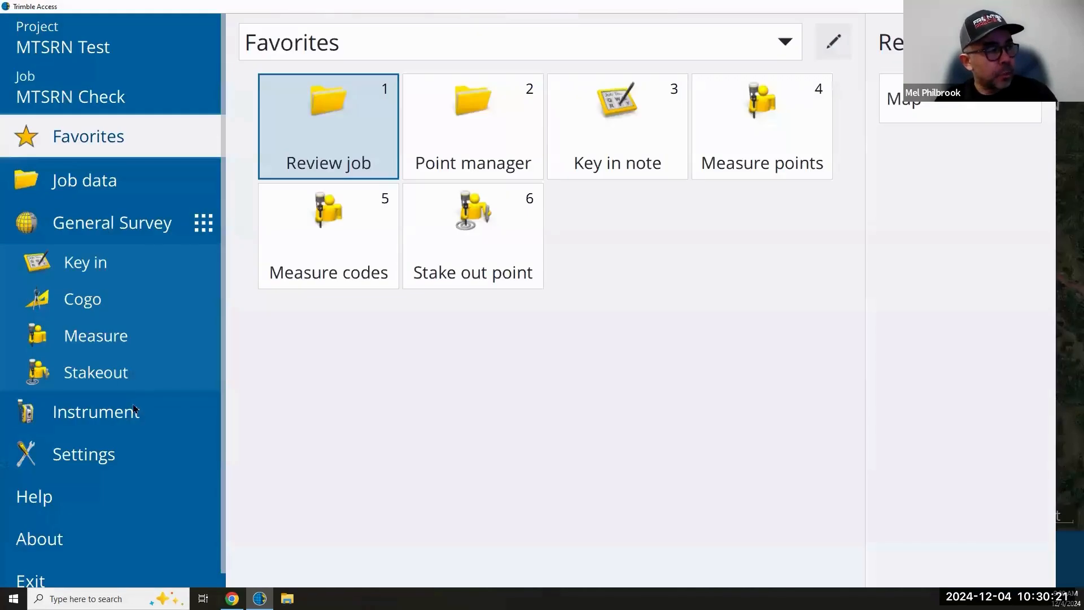
{"action": "left_click", "coordinate": [91, 459]}
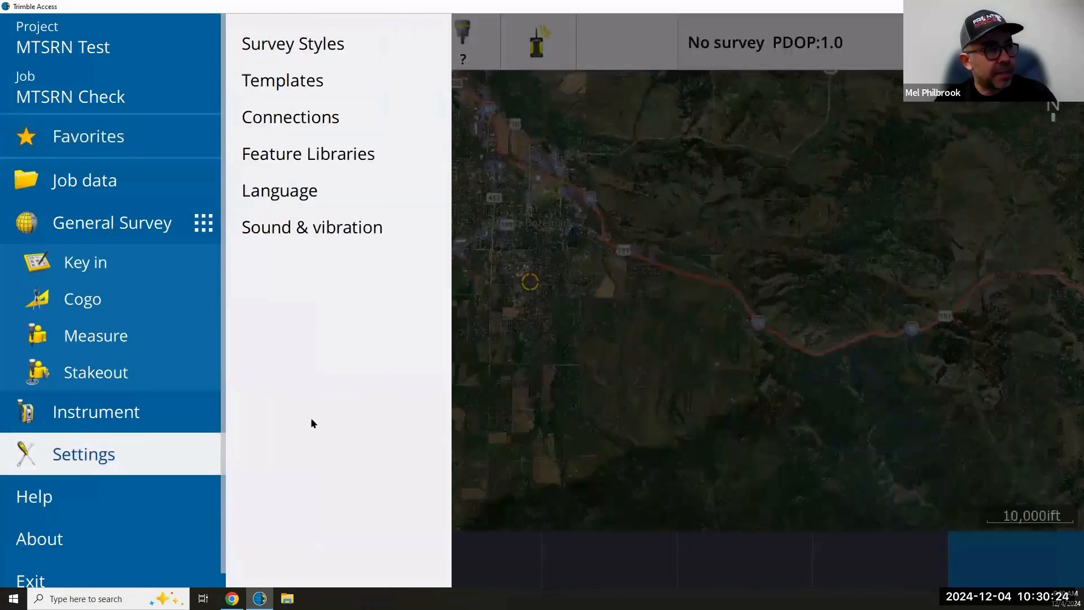
{"action": "left_click", "coordinate": [305, 122]}
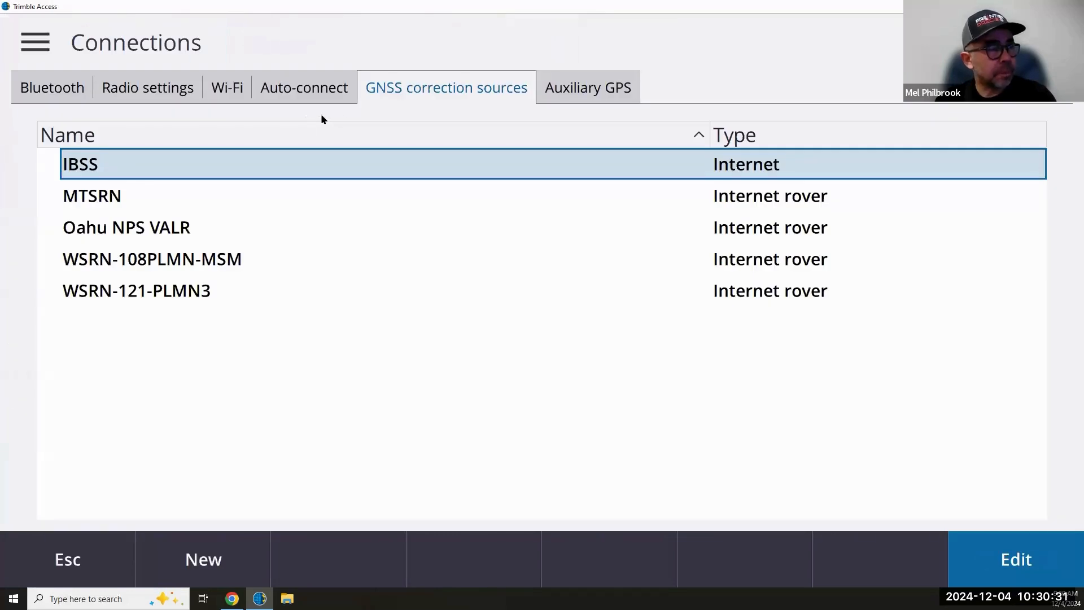
- Browse the existing GNSS correction sources, then create a new correction source
{"action": "key", "text": "Down"}
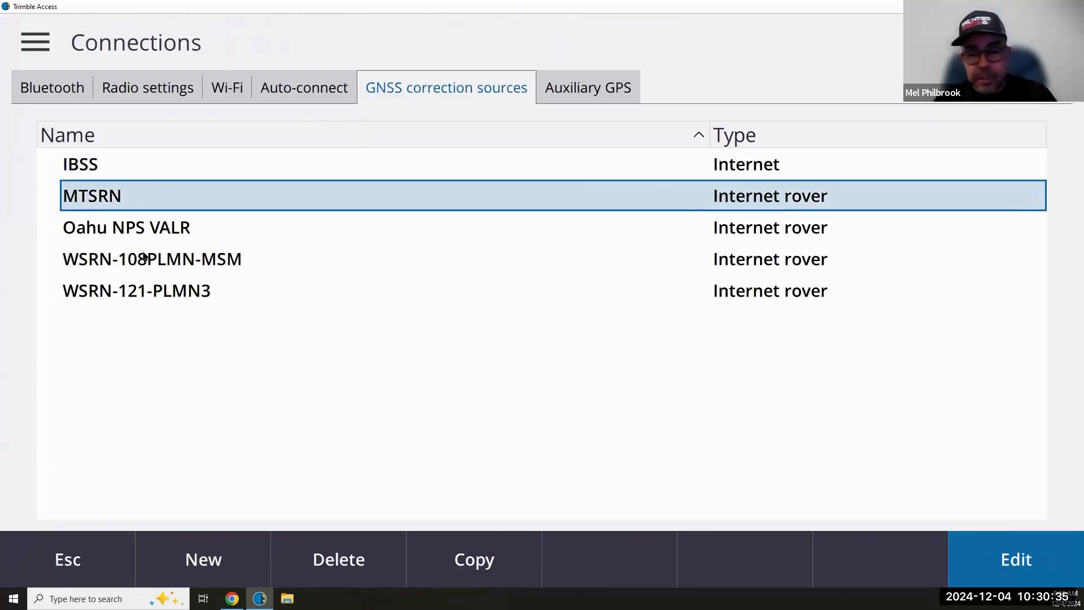
{"action": "left_click", "coordinate": [212, 260]}
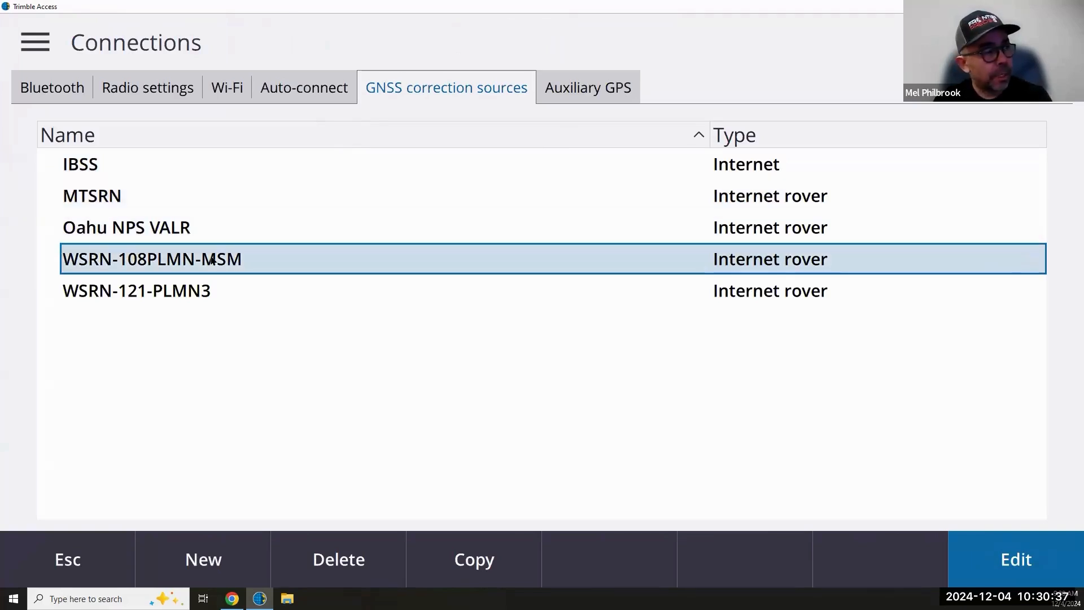
{"action": "key", "text": "Down"}
{"action": "left_click", "coordinate": [212, 260]}
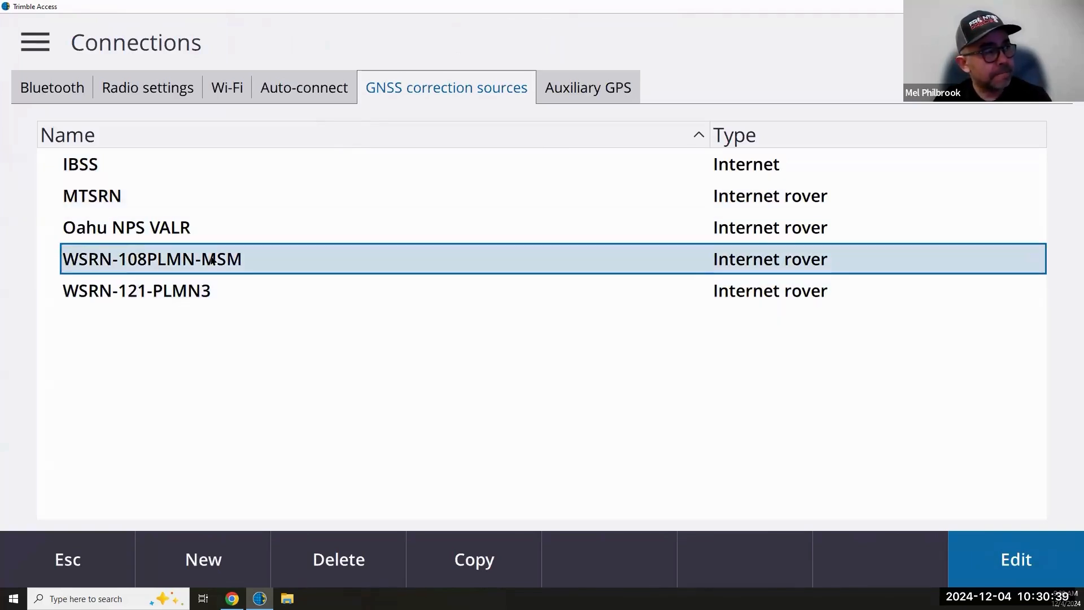
{"action": "key", "text": "Up"}
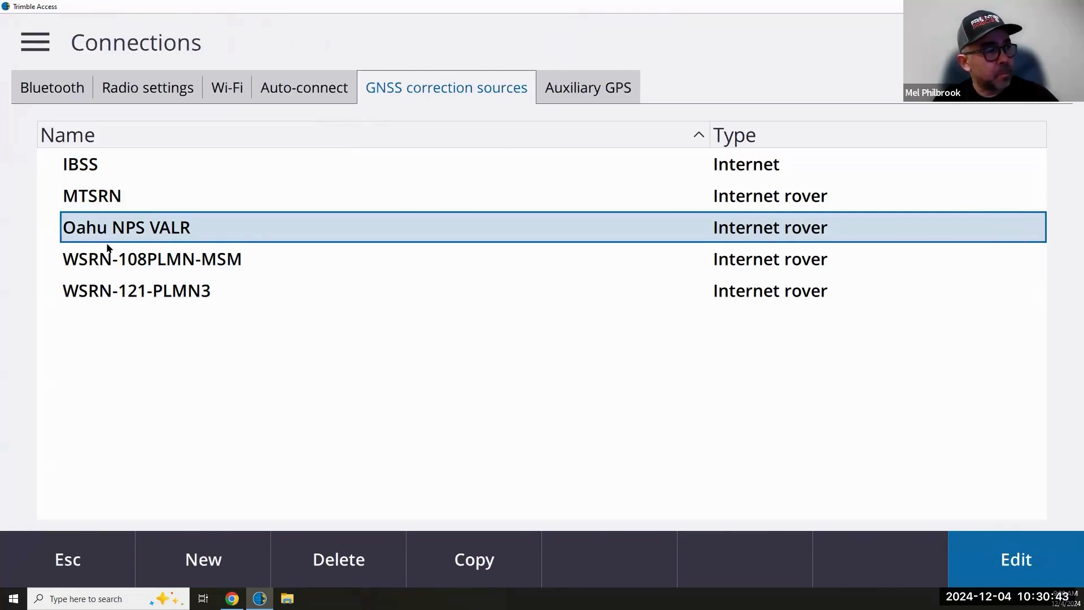
{"action": "key", "text": "Up"}
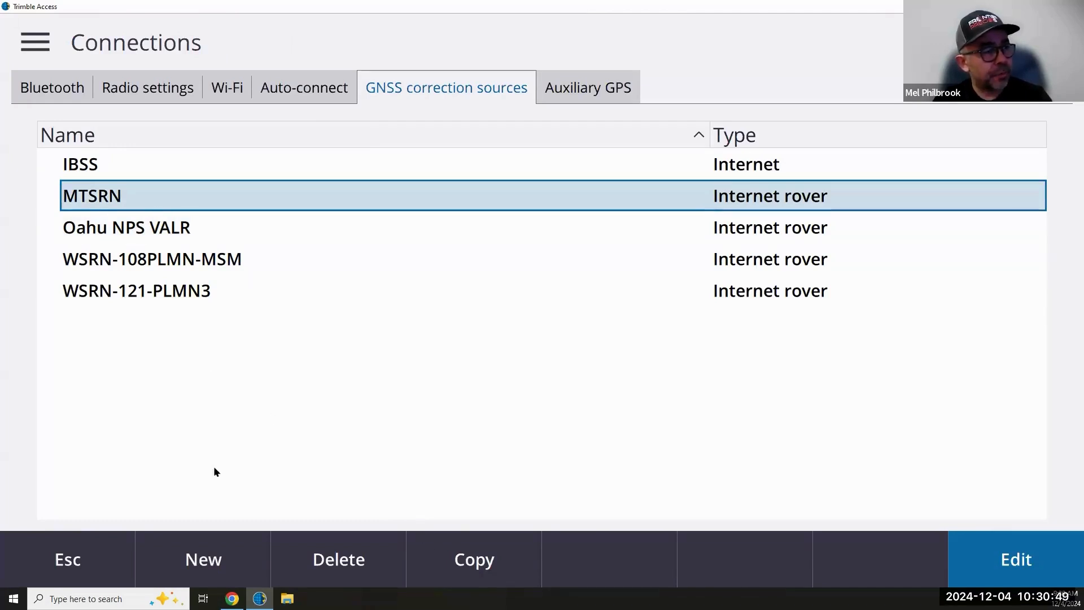
{"action": "left_click", "coordinate": [217, 560]}
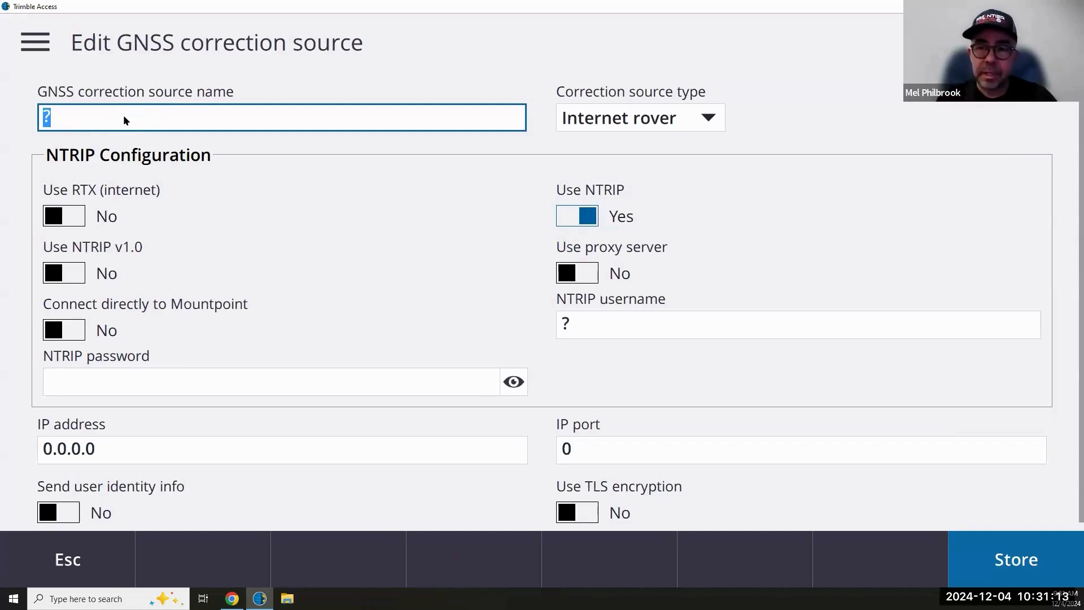
- Enter 'MTSRN VRS' as the new correction source's name
{"action": "type", "text": "MTSRN"}
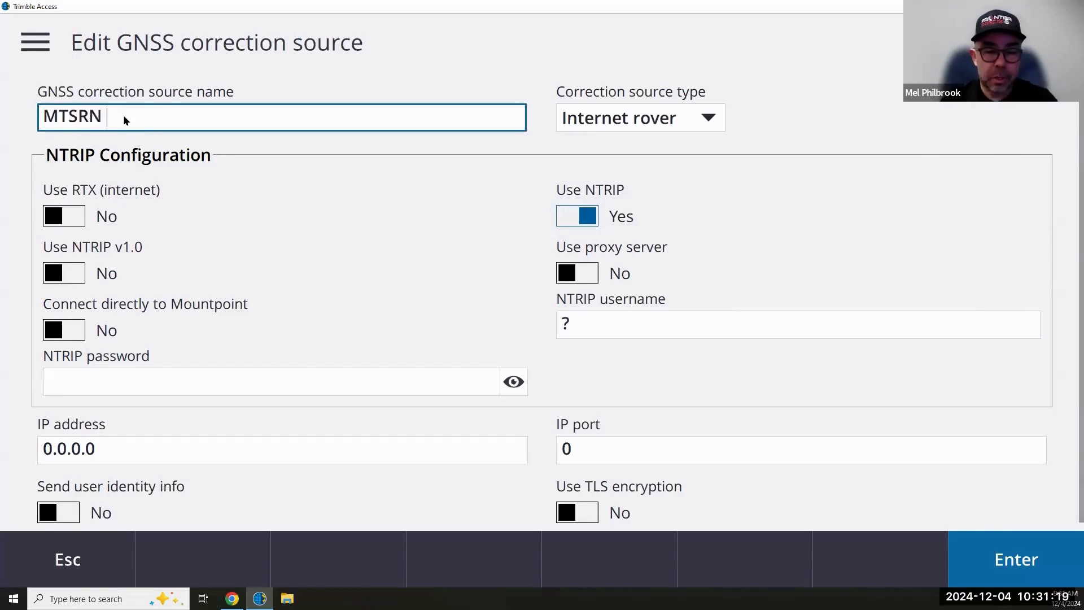
{"action": "type", "text": " VRS"}
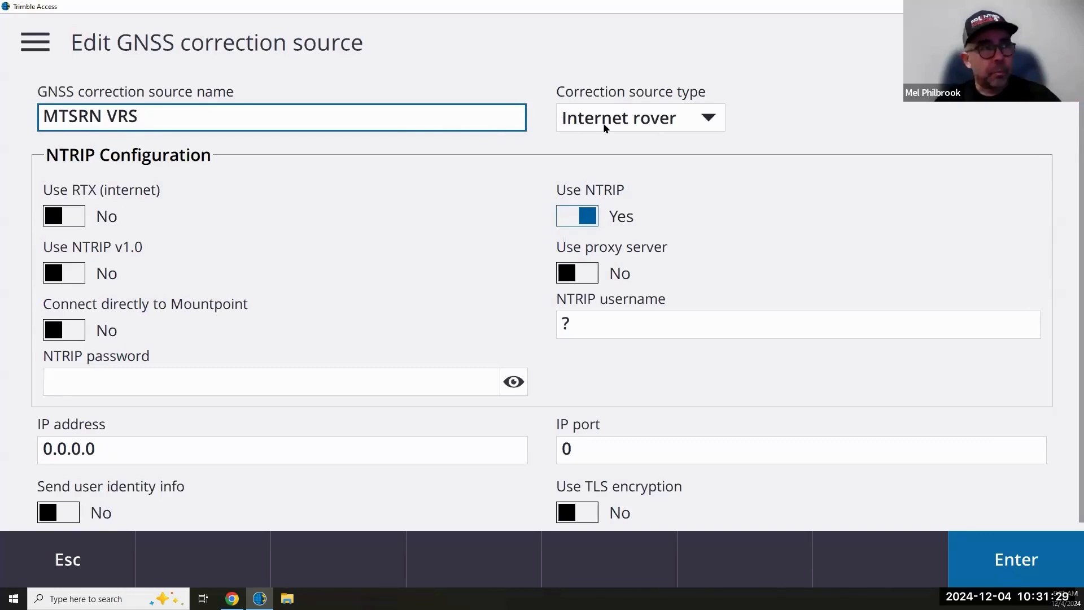
{"action": "left_click", "coordinate": [577, 220]}
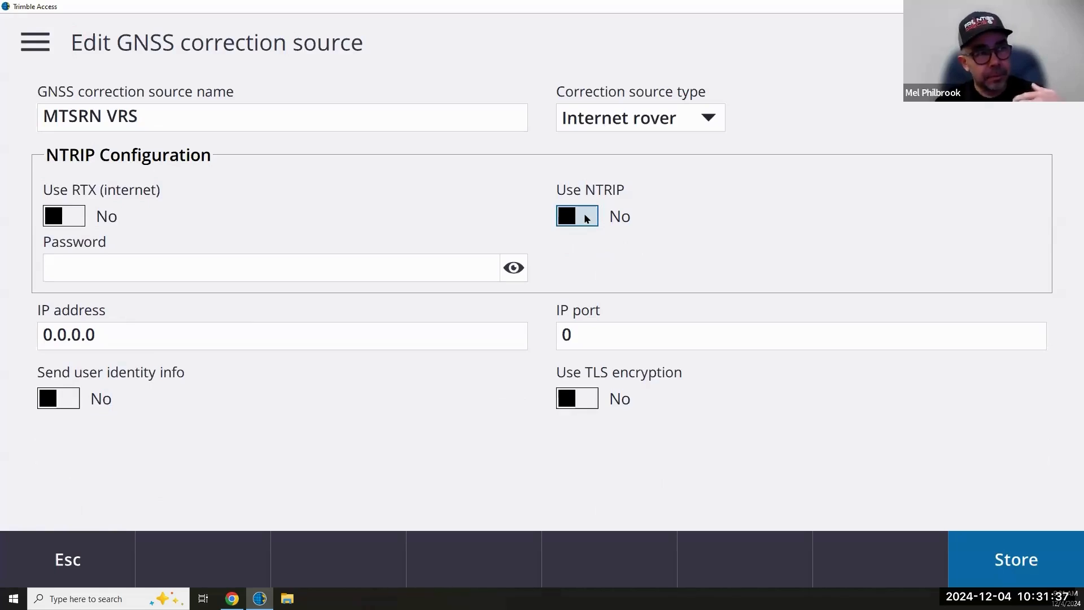
{"action": "left_click", "coordinate": [586, 219]}
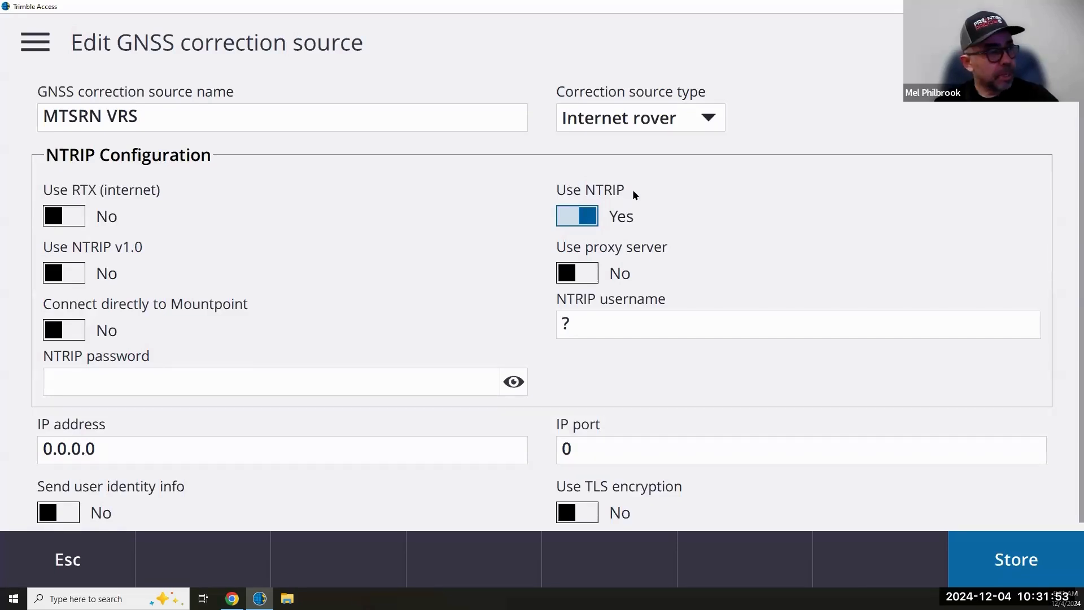
- Leave Connect directly to Mountpoint disabled and select the empty NTRIP username field
{"action": "left_click", "coordinate": [73, 333]}
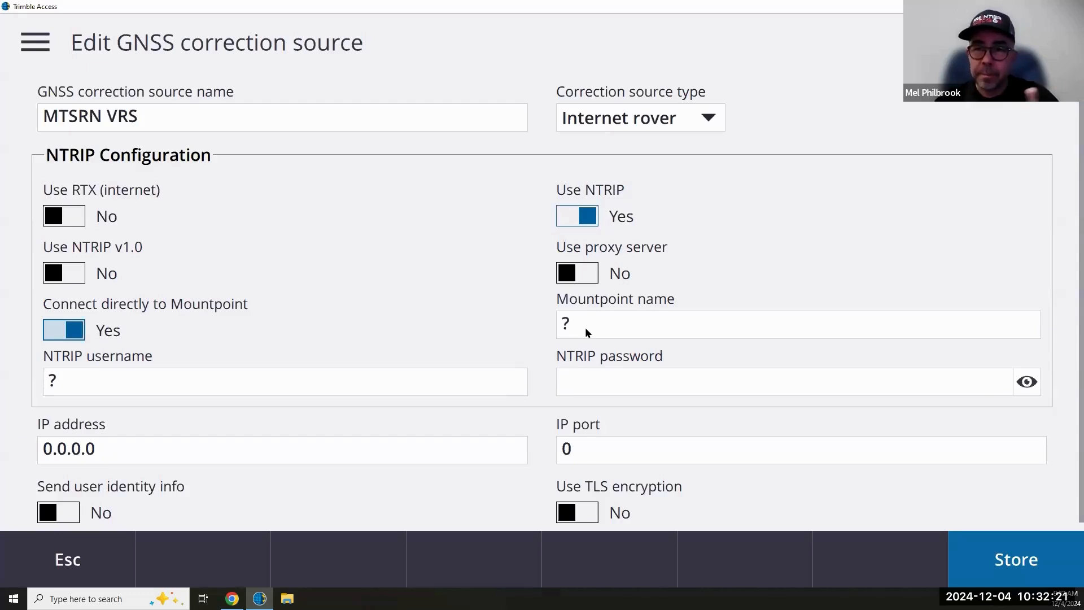
{"action": "left_click", "coordinate": [66, 334]}
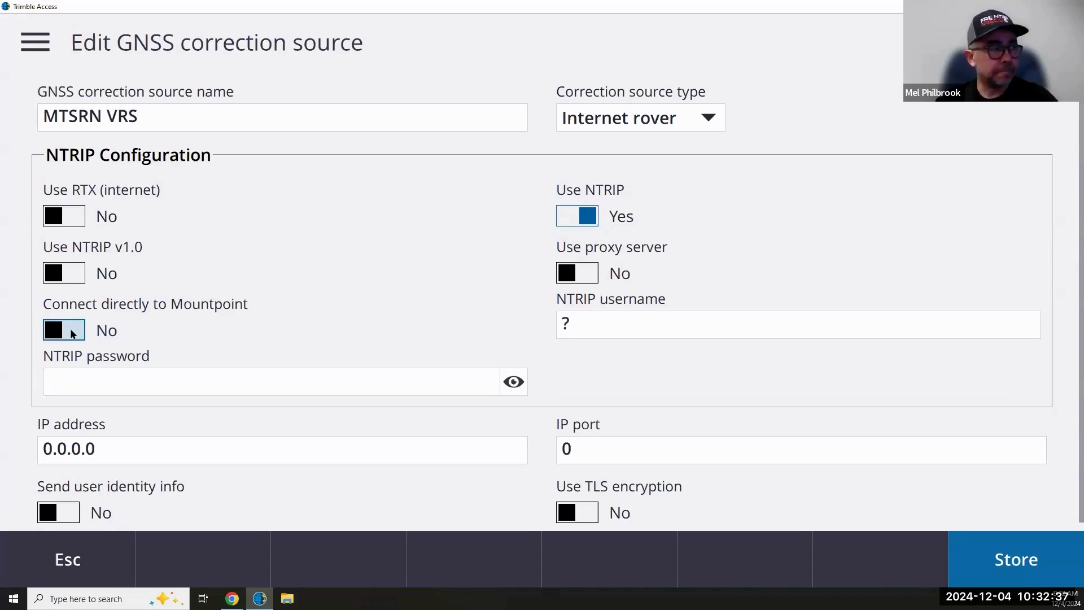
{"action": "left_click", "coordinate": [592, 323]}
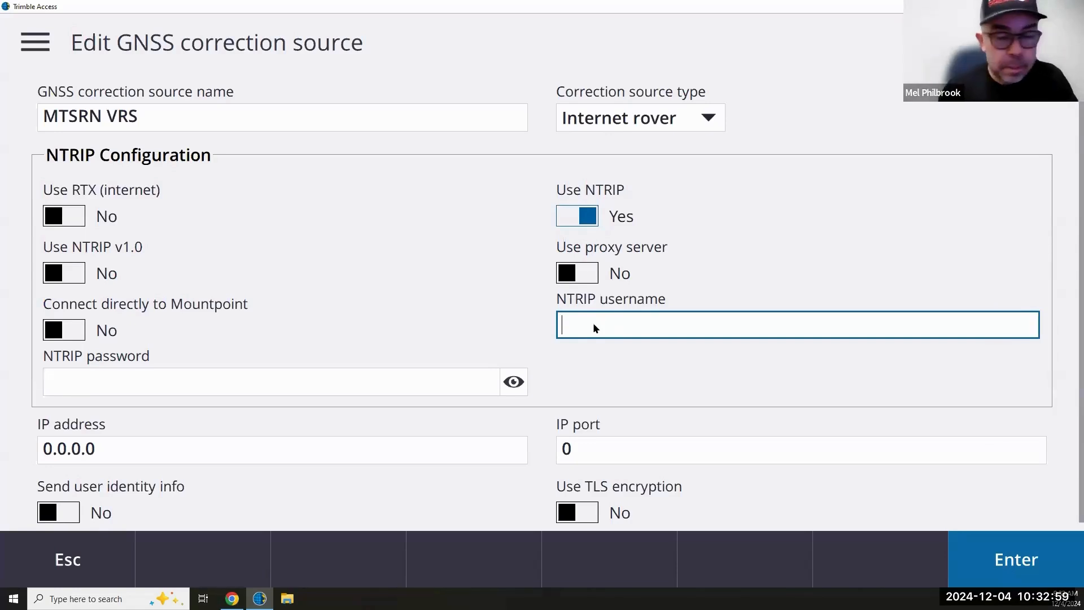
- Enter the NTRIP username and password, briefly revealing the password to verify it
{"action": "type", "text": "ontierp23"}
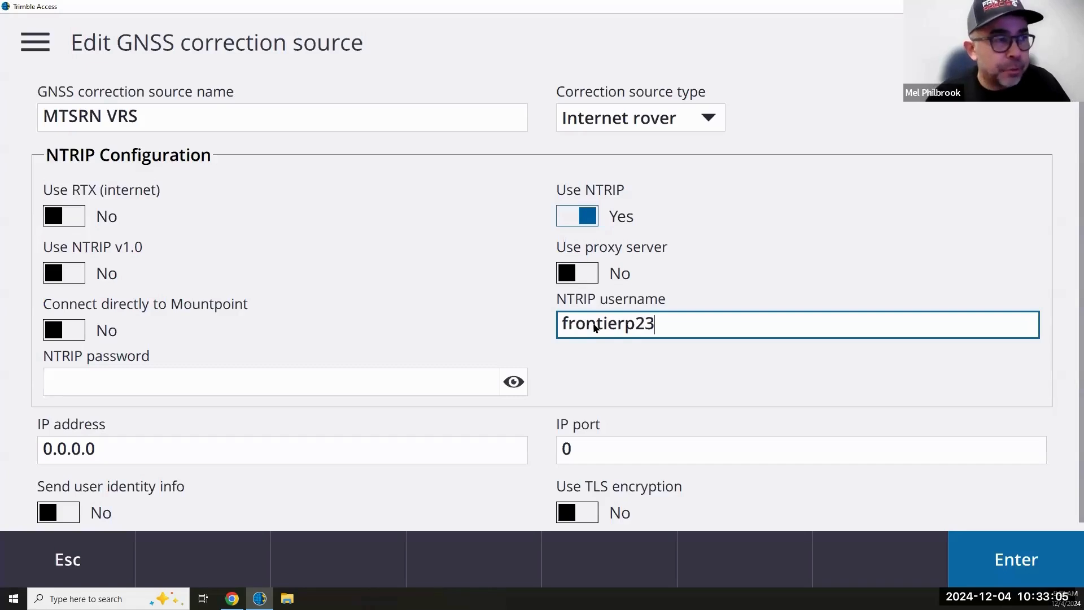
{"action": "left_click", "coordinate": [262, 387]}
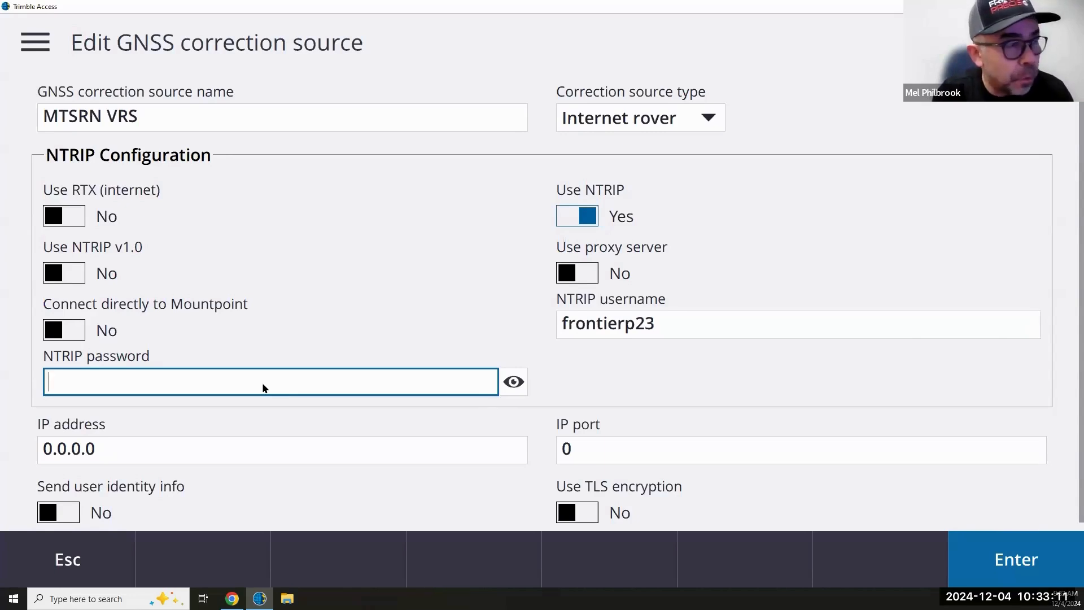
{"action": "type", "text": "•"}
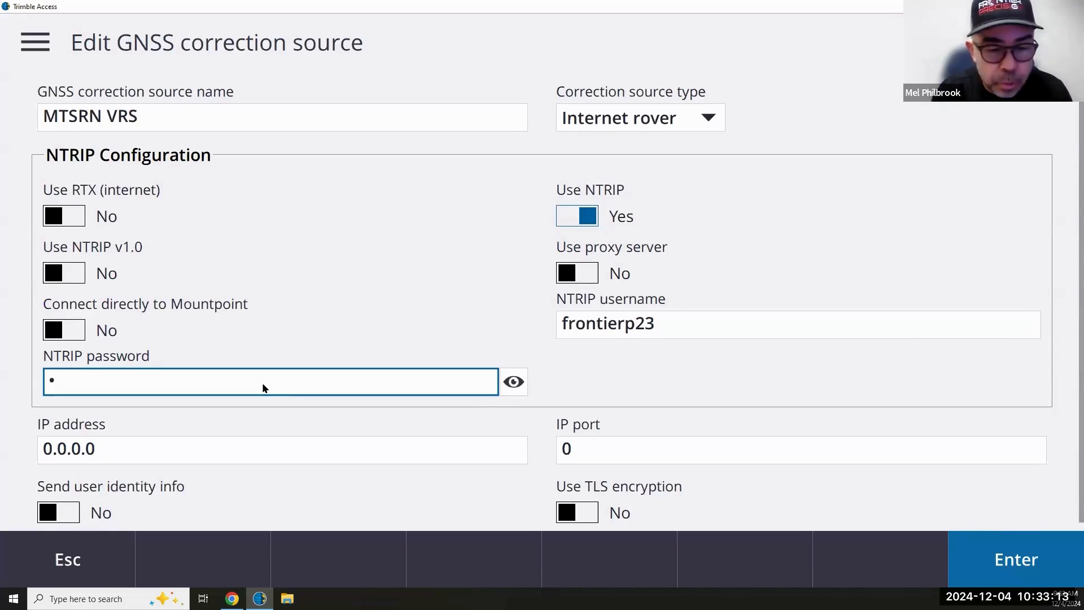
{"action": "type", "text": "••"}
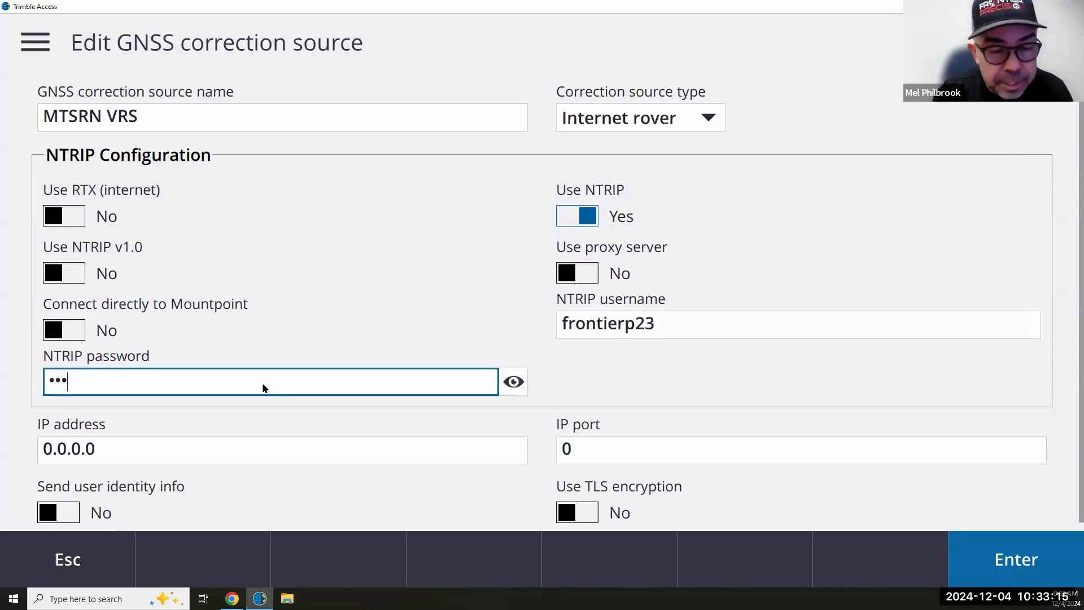
{"action": "type", "text": "•"}
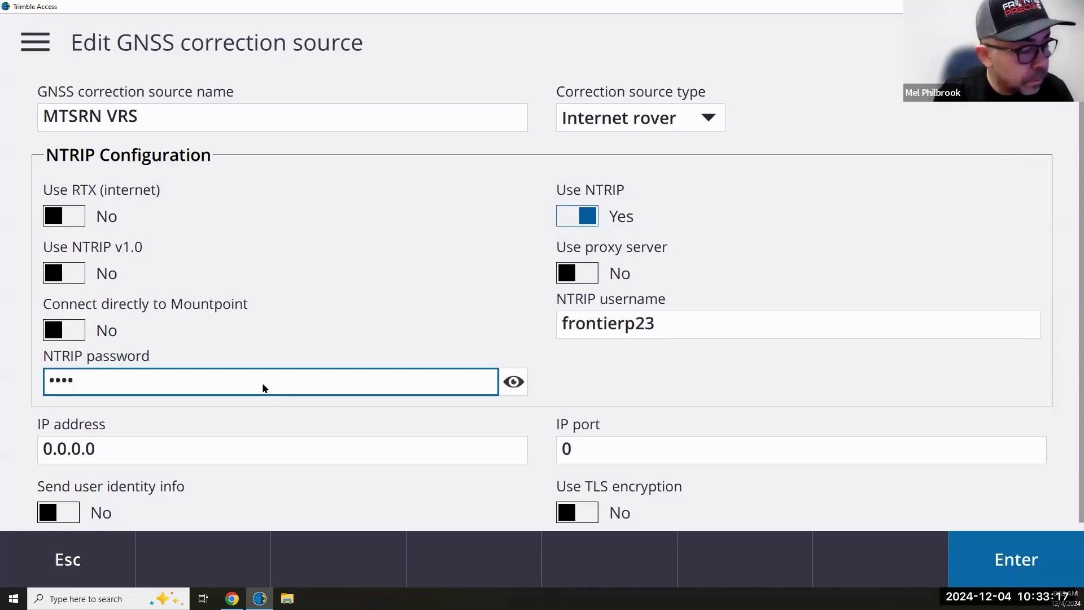
{"action": "key", "text": "BackSpace"}
{"action": "key", "text": "BackSpace"}
{"action": "key", "text": "BackSpace"}
{"action": "key", "text": "BackSpace"}
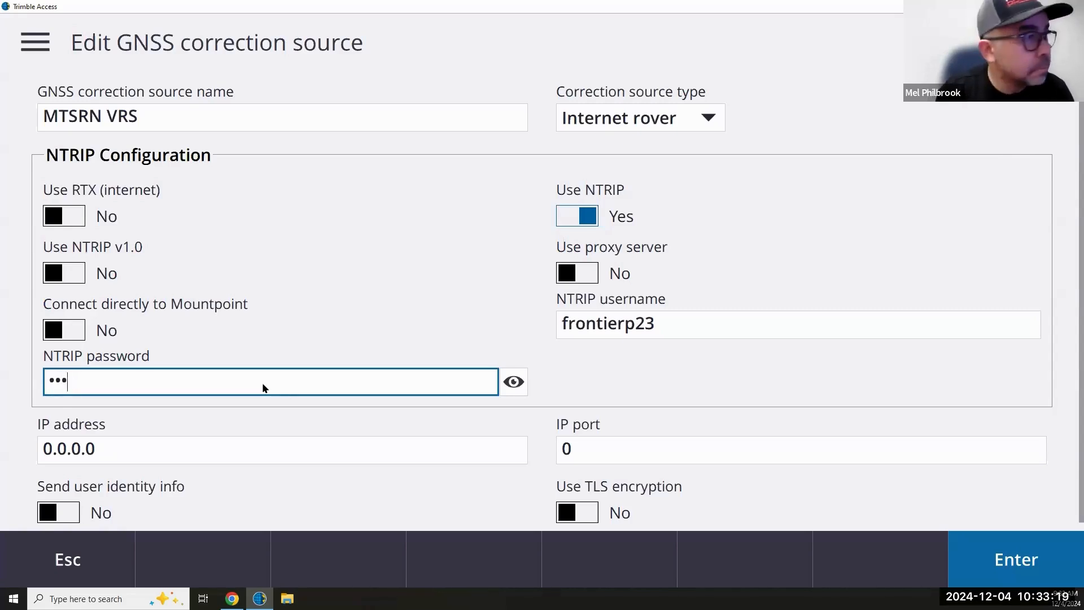
{"action": "type", "text": "••••"}
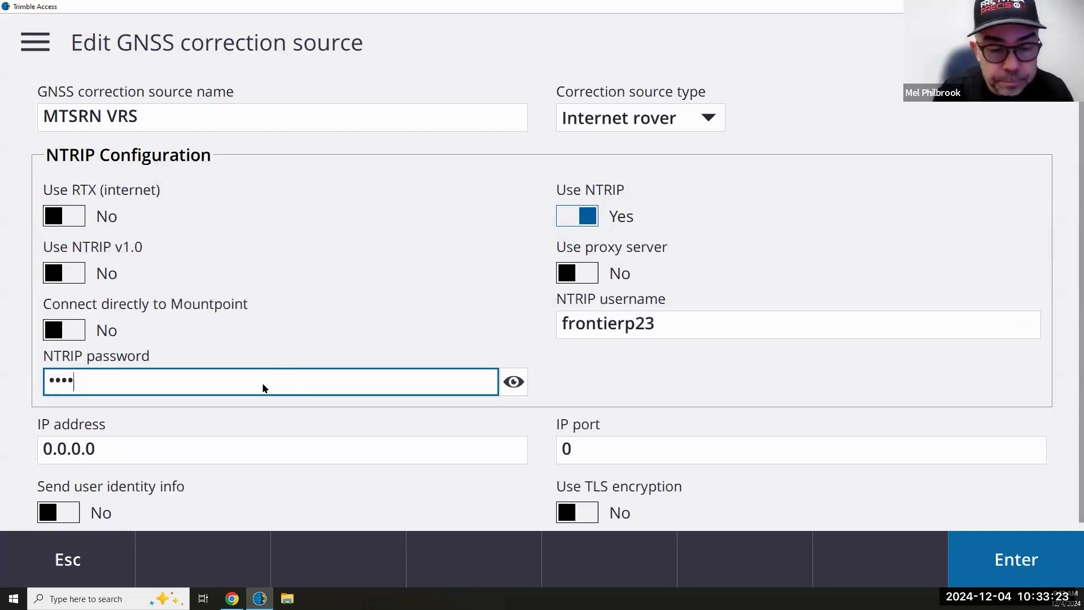
{"action": "type", "text": "••••••"}
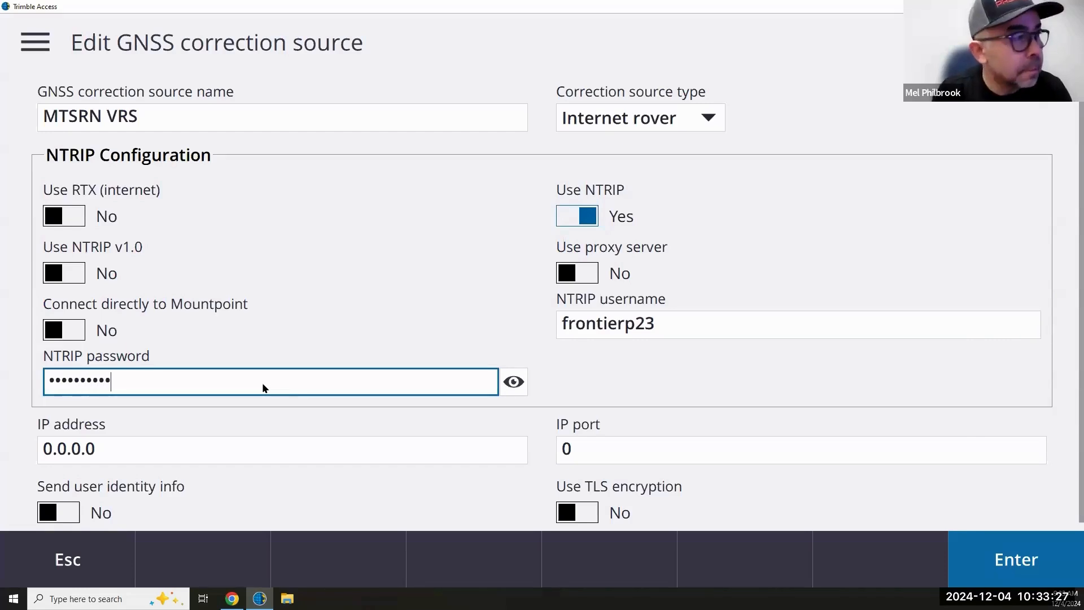
{"action": "left_click", "coordinate": [514, 382]}
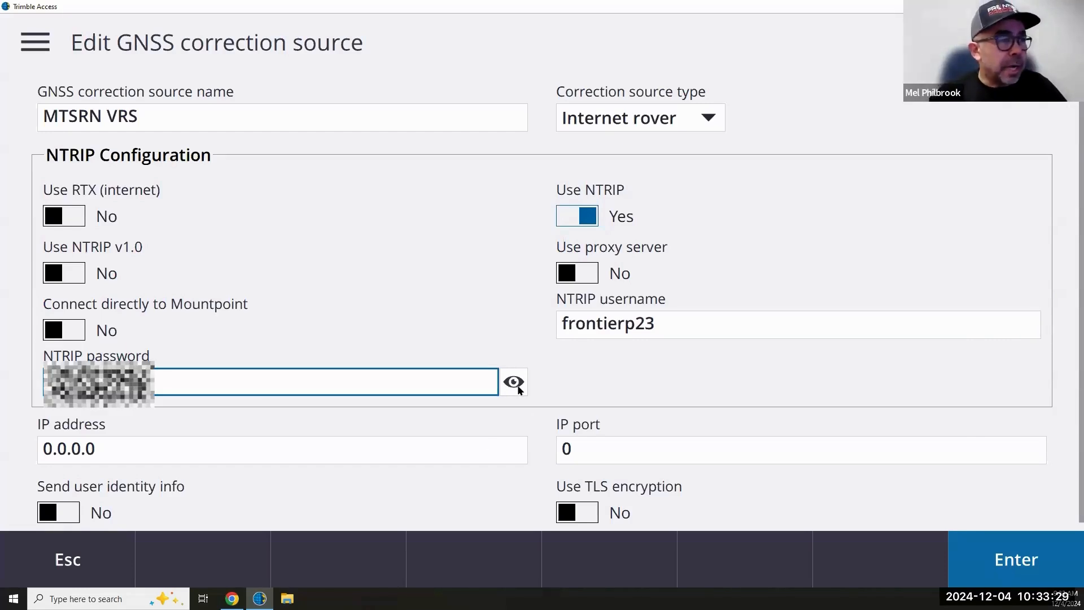
{"action": "left_click", "coordinate": [514, 383]}
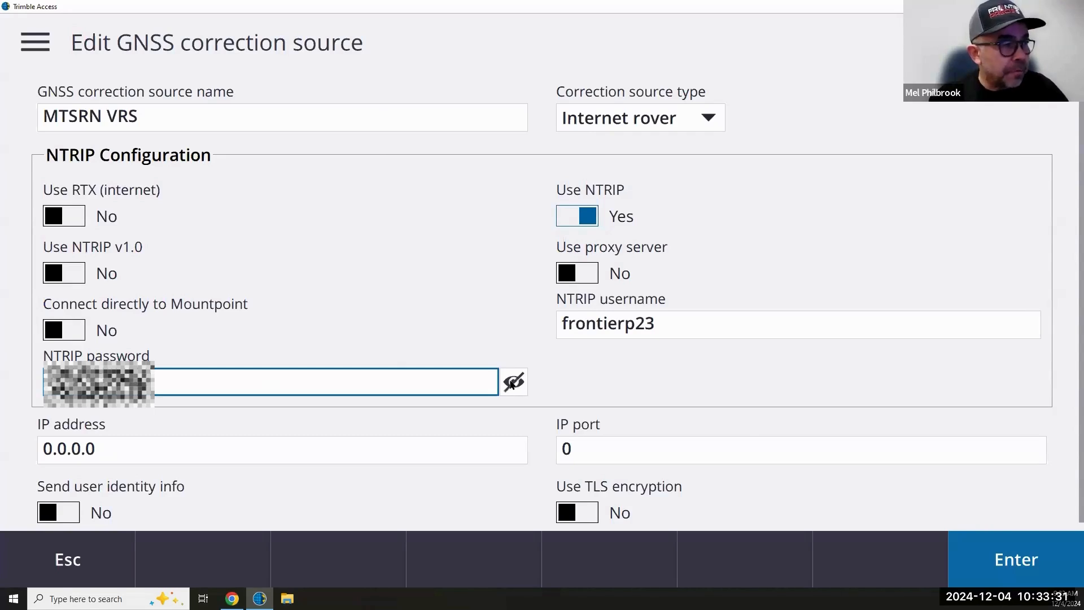
{"action": "left_click", "coordinate": [513, 382]}
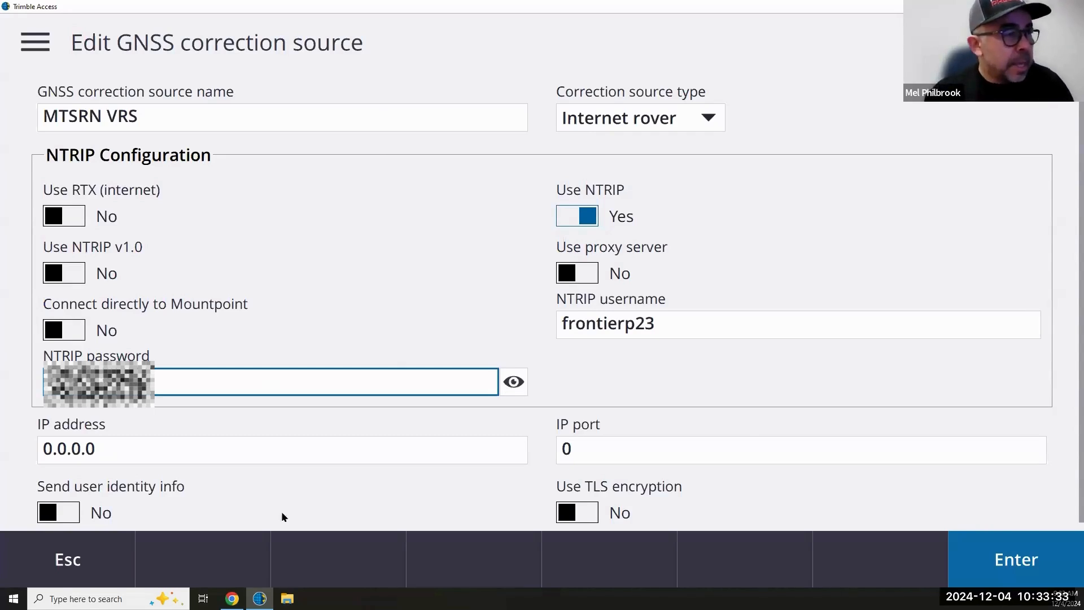
{"action": "left_click", "coordinate": [165, 454]}
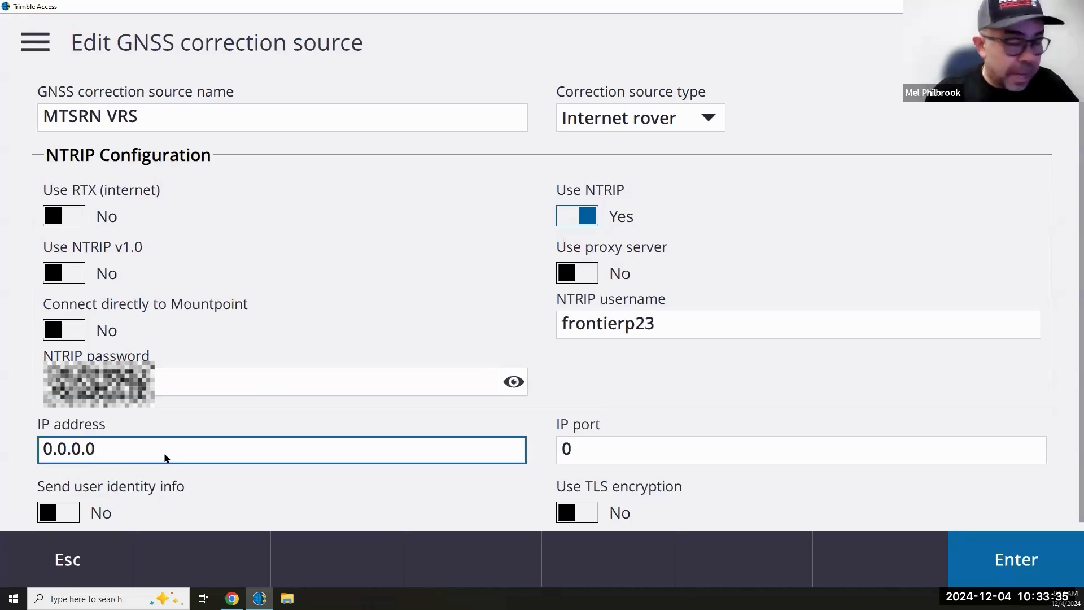
- Replace the default IP address 0.0.0.0 with 3.23.213.134 and port 0 with 2101
{"action": "key", "text": "BackSpace"}
{"action": "key", "text": "BackSpace"}
{"action": "key", "text": "BackSpace"}
{"action": "key", "text": "BackSpace"}
{"action": "key", "text": "BackSpace"}
{"action": "key", "text": "BackSpace"}
{"action": "key", "text": "BackSpace"}
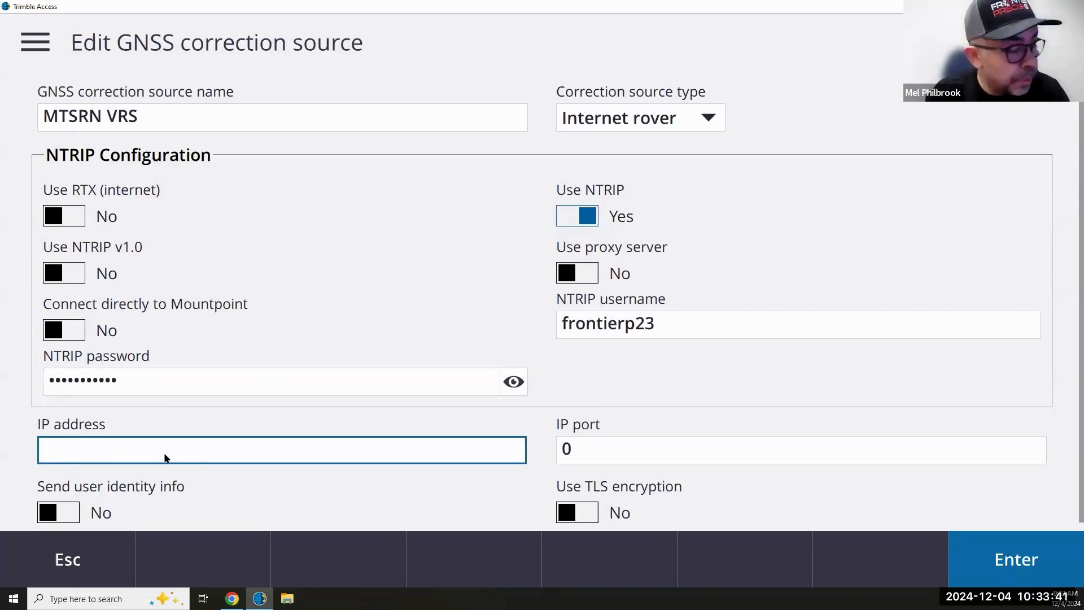
{"action": "type", "text": "3.23"}
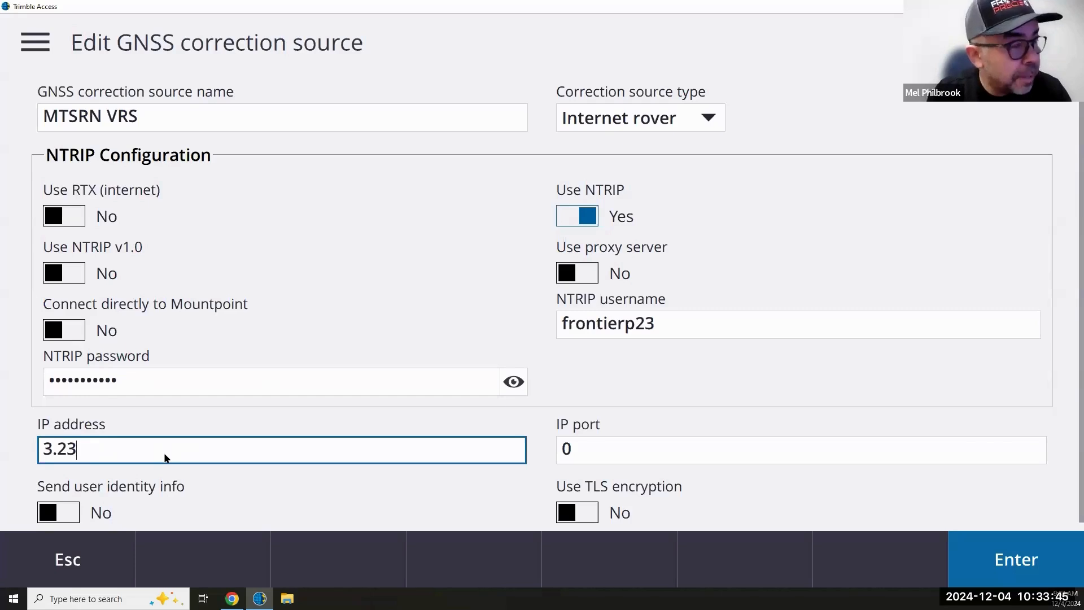
{"action": "type", "text": "."}
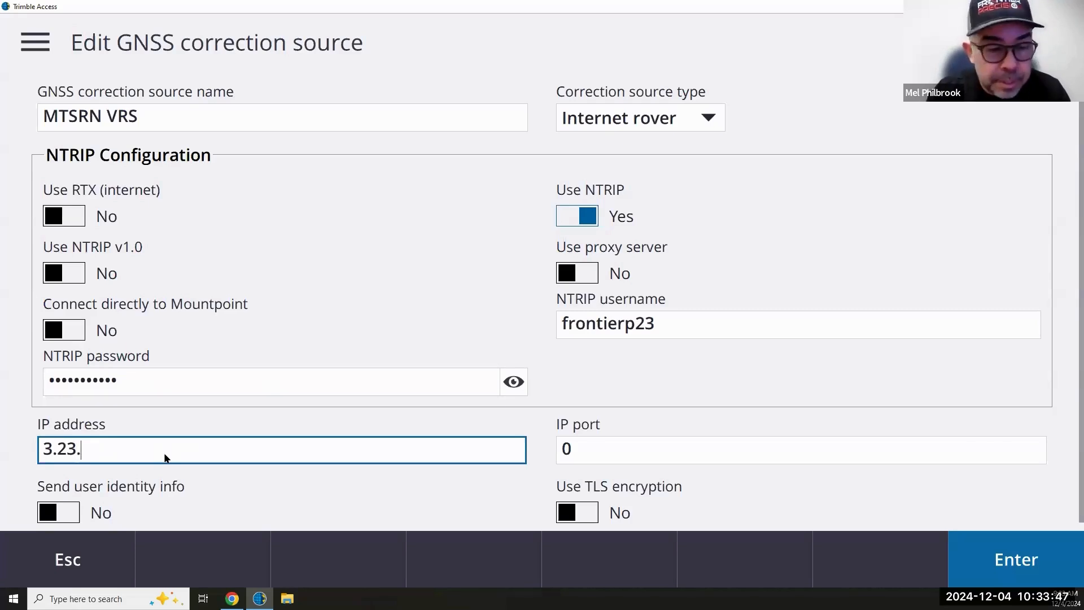
{"action": "type", "text": "213"}
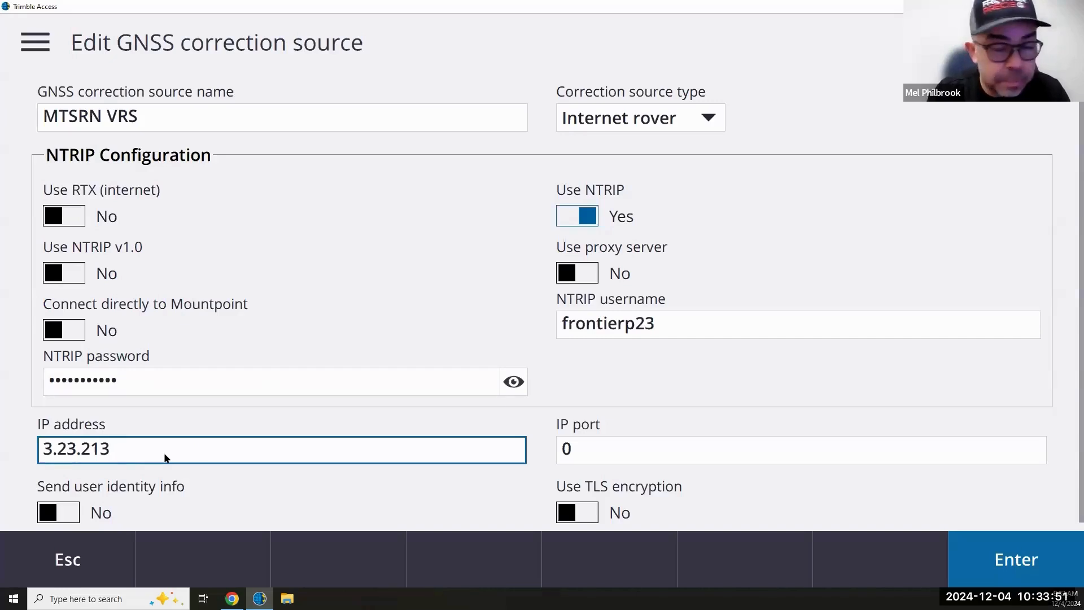
{"action": "type", "text": ".134"}
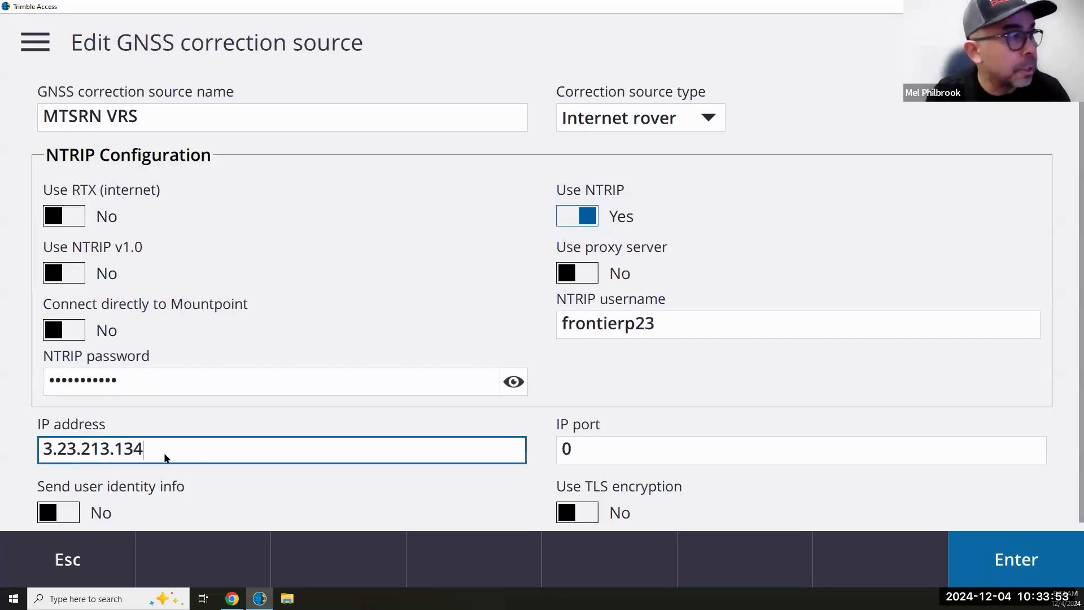
{"action": "left_click", "coordinate": [596, 455]}
{"action": "key", "text": "BackSpace"}
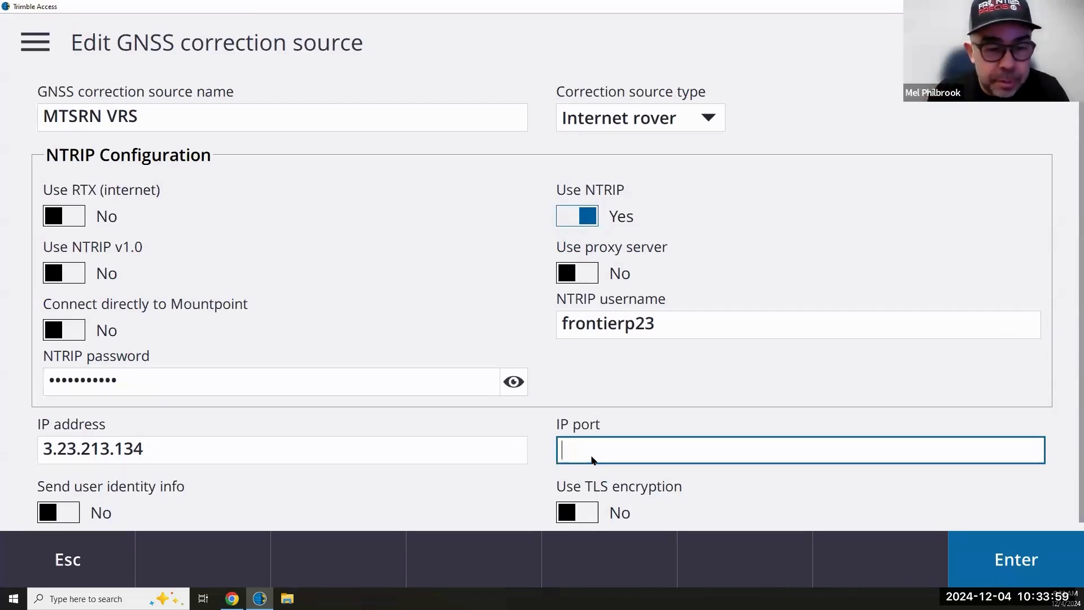
{"action": "type", "text": "2101"}
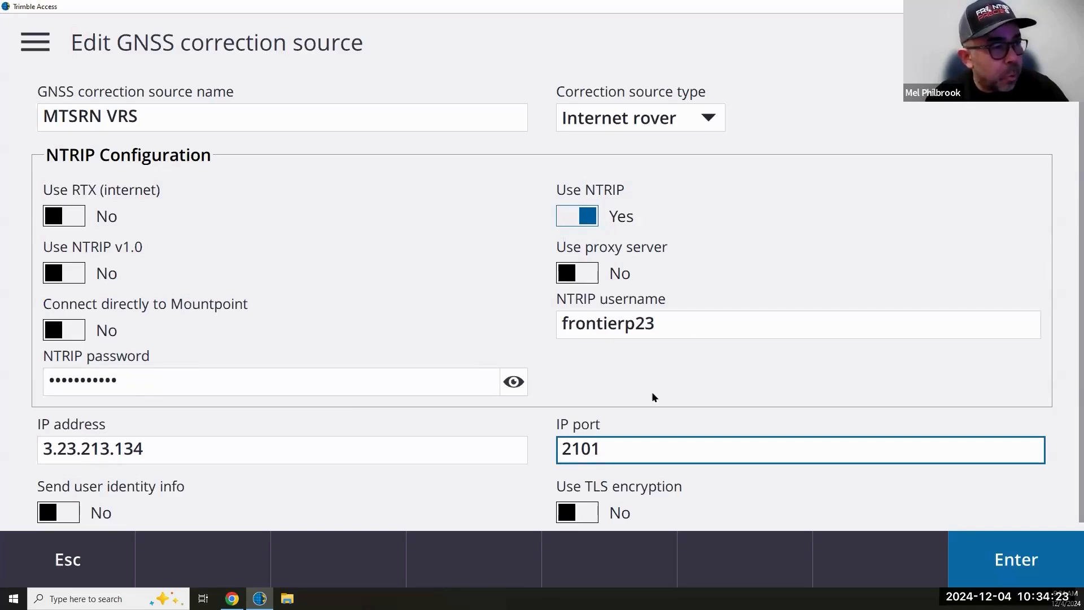
- Confirm the port value and store the MTSRN VRS internet rover correction source
{"action": "scroll", "coordinate": [725, 359], "scroll_direction": "down", "scroll_amount": 2}
{"action": "scroll", "coordinate": [727, 362], "scroll_direction": "up", "scroll_amount": 2}
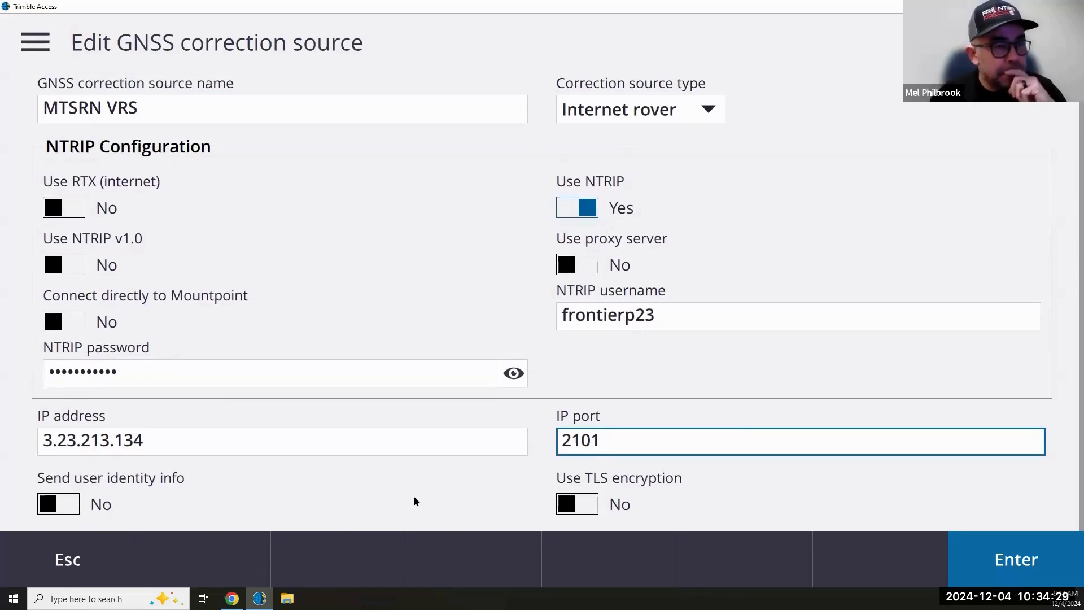
{"action": "left_click", "coordinate": [1017, 560]}
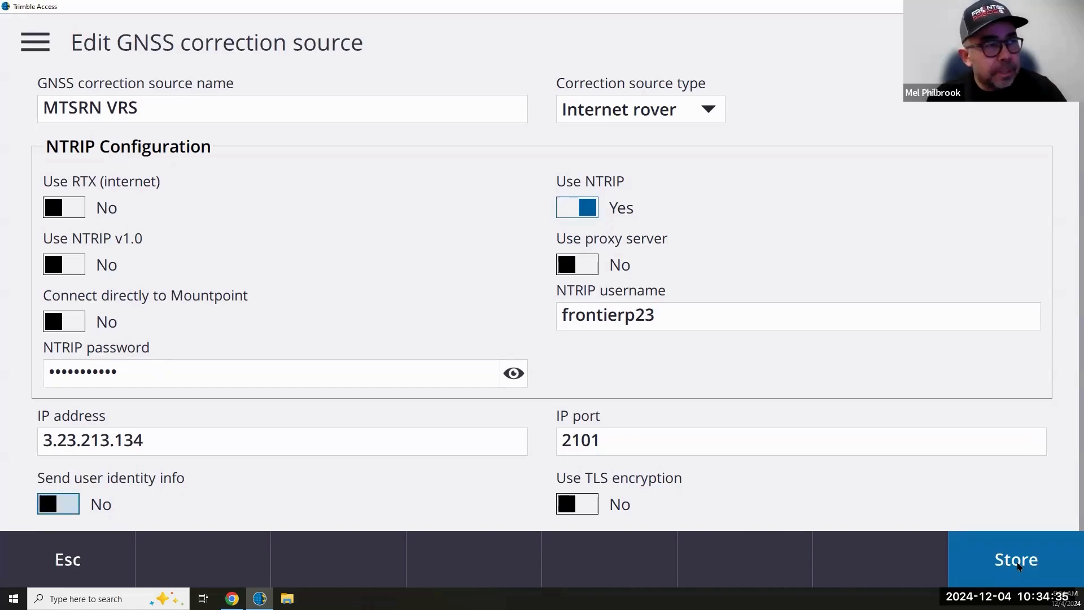
{"action": "left_click", "coordinate": [1019, 565]}
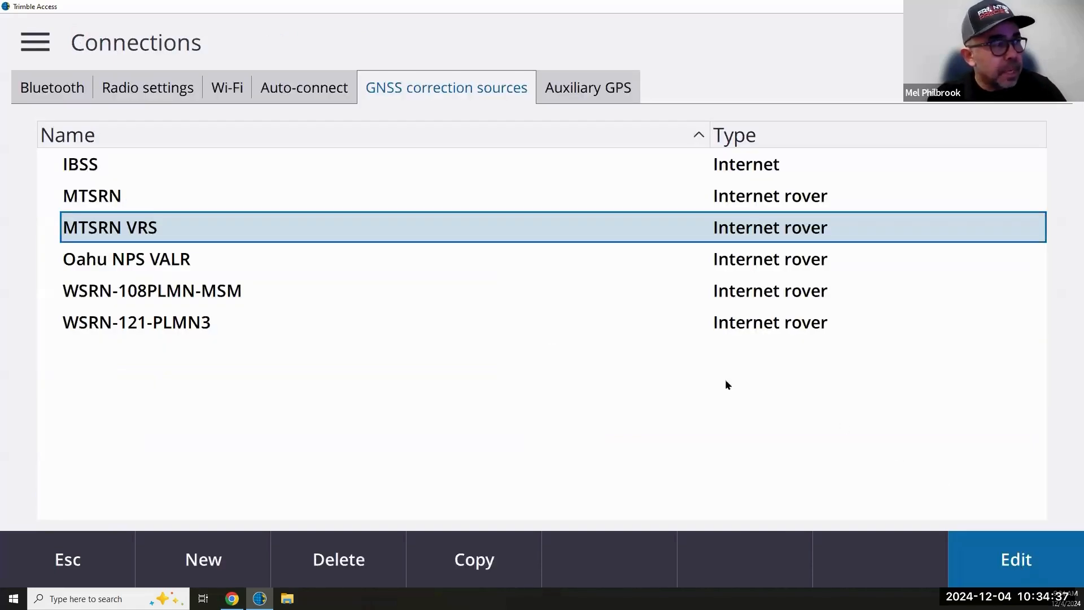